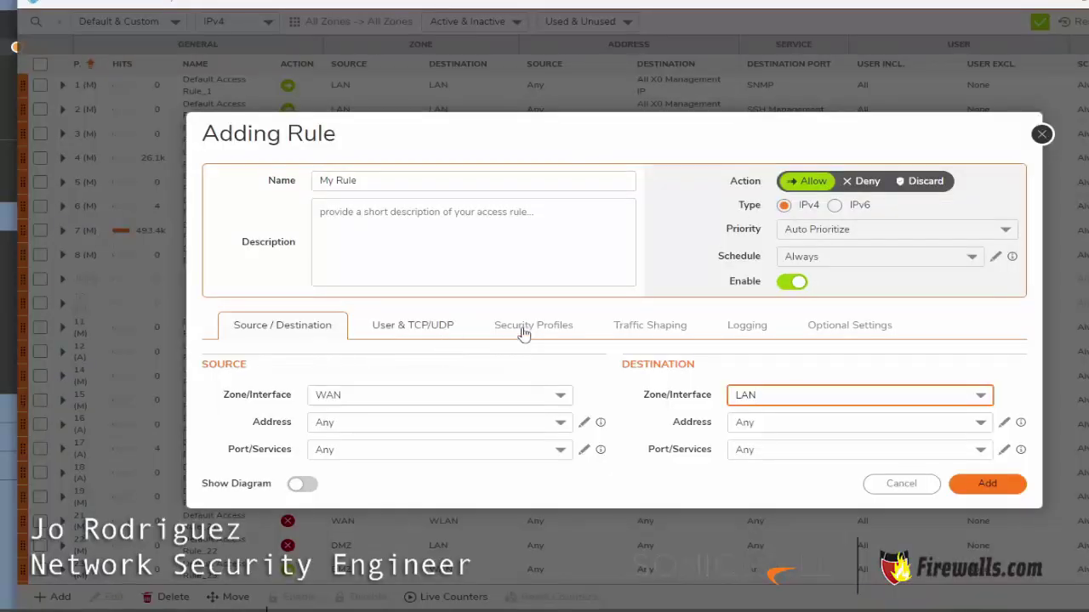
# Enable the Geo-IP filter in the new rule's security profiles and set its mode to Custom.
pyautogui.click(524, 332)
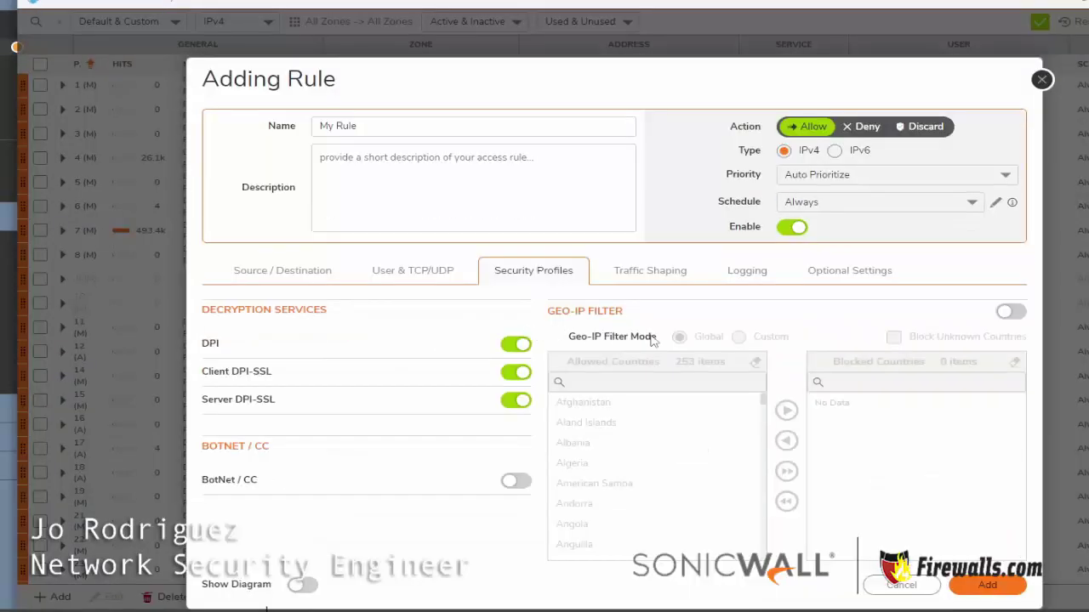
pyautogui.click(1011, 312)
pyautogui.click(738, 336)
pyautogui.click(664, 383)
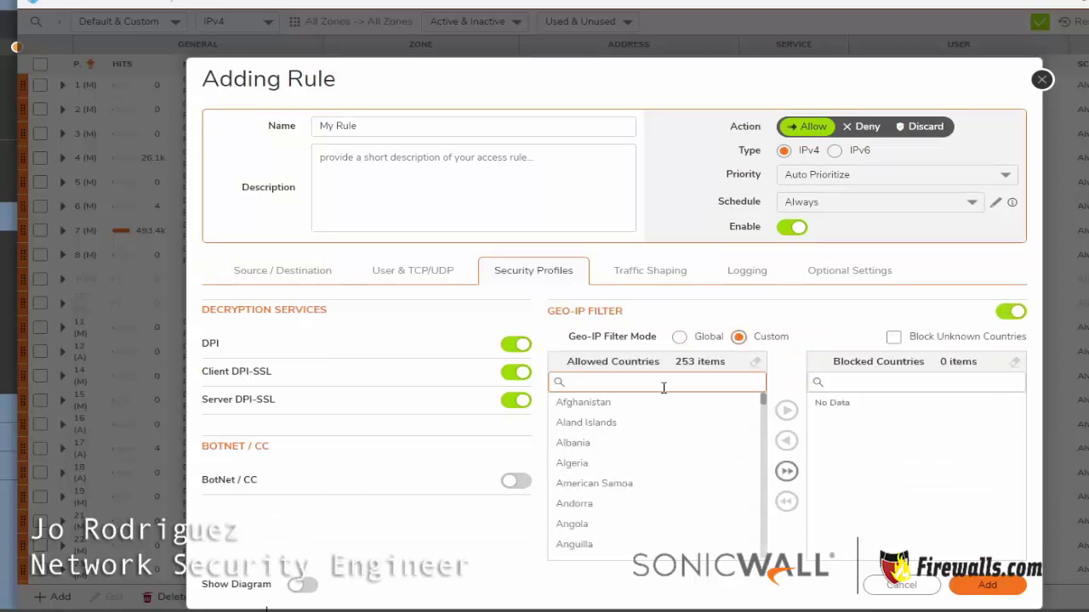
pyautogui.click(787, 412)
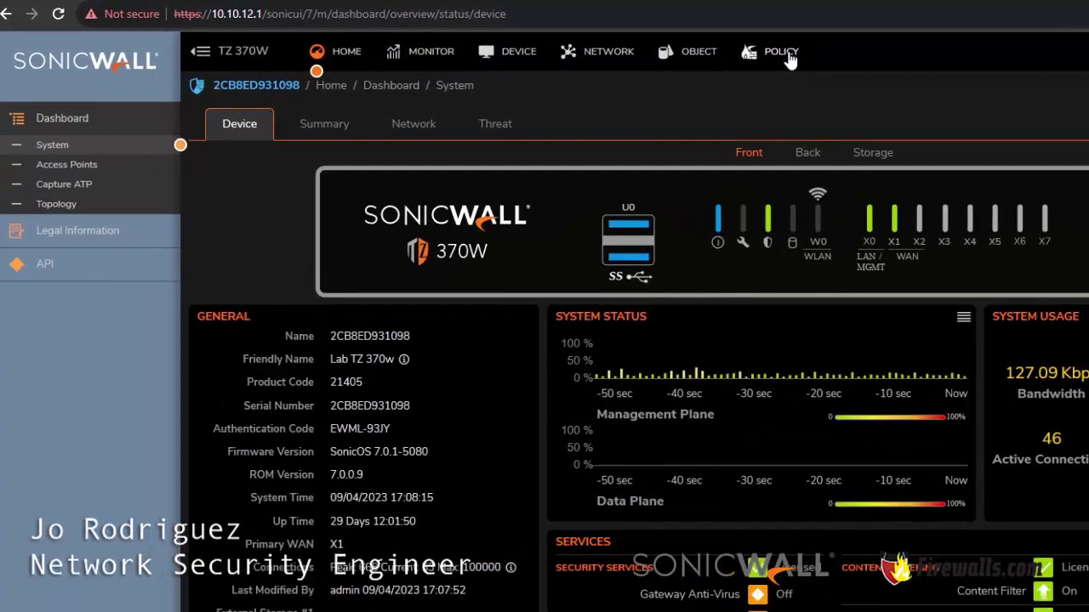
# Open the firewall's Geo-IP Filter settings under Security Services and check the status of the country database.
pyautogui.click(598, 42)
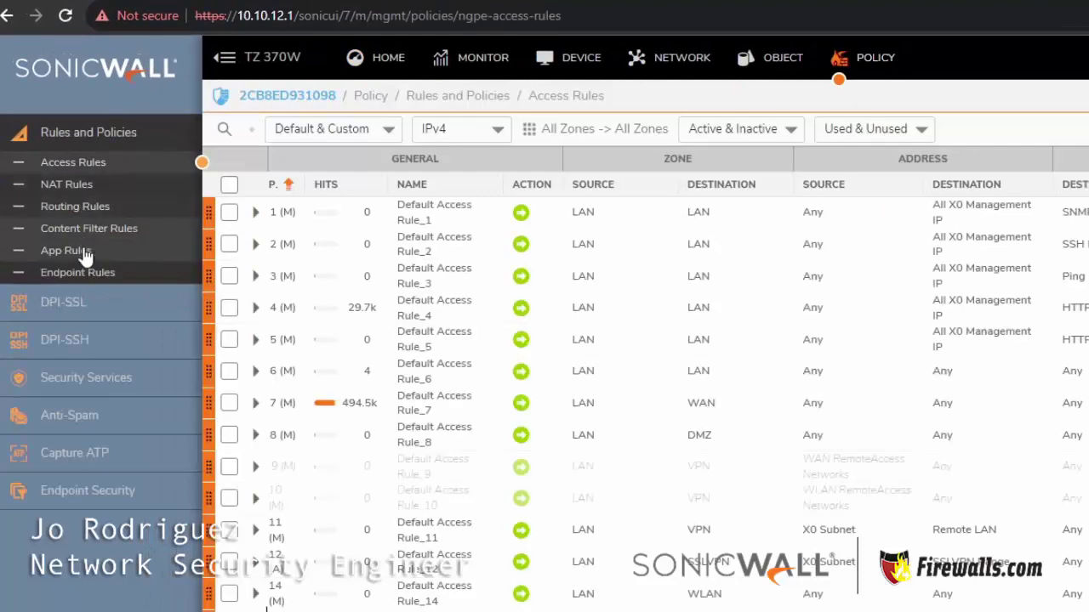
pyautogui.click(76, 379)
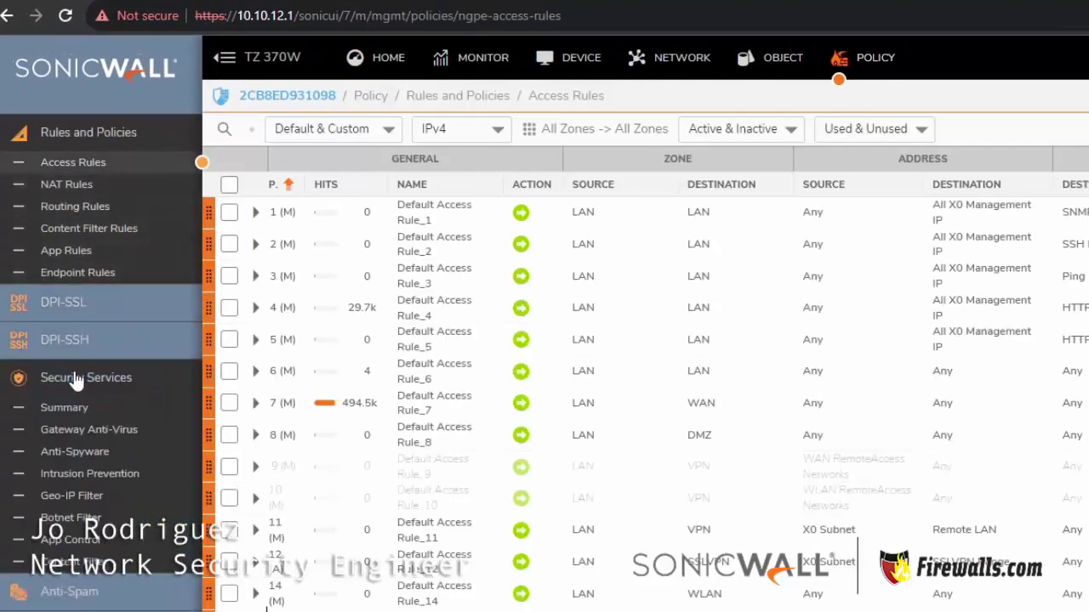
pyautogui.click(75, 497)
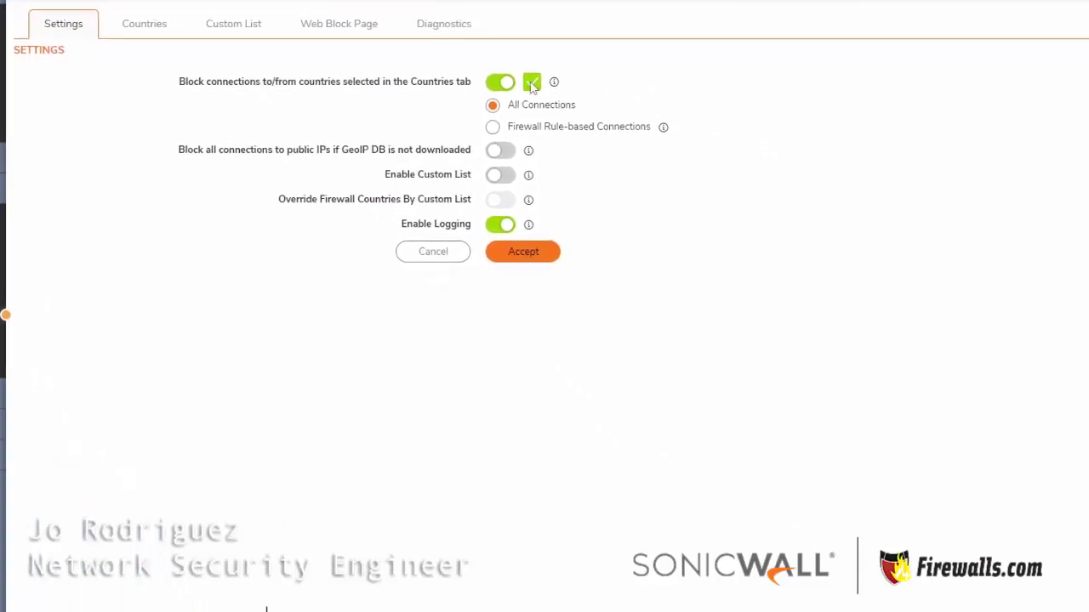
pyautogui.moveTo(531, 86)
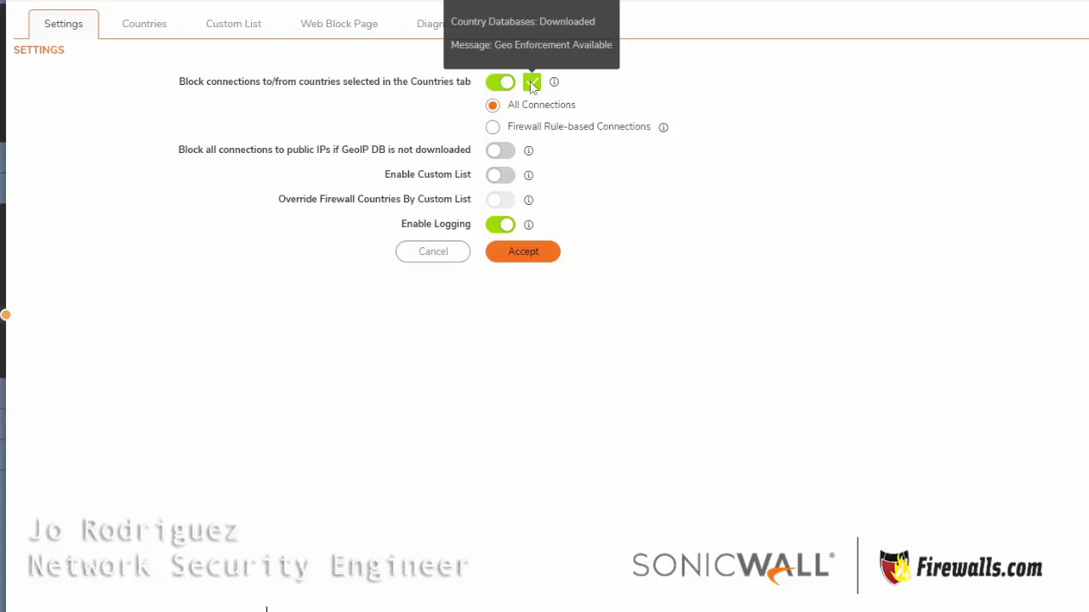
# Set country blocking to apply to All Connections and accept the Geo-IP filter settings.
pyautogui.click(492, 126)
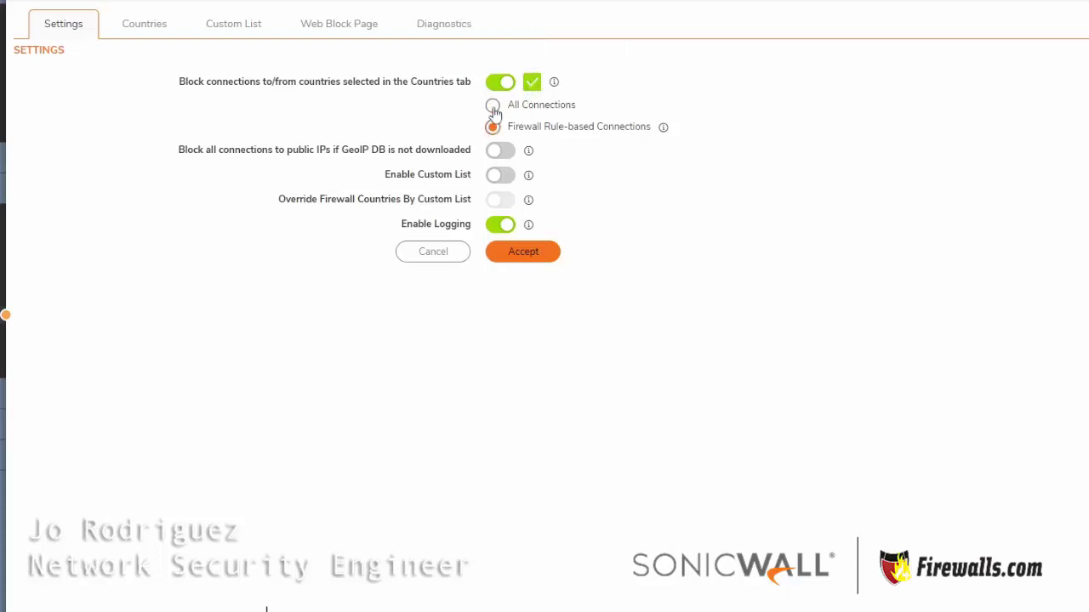
pyautogui.click(493, 108)
pyautogui.moveTo(537, 105); pyautogui.dragTo(581, 108)
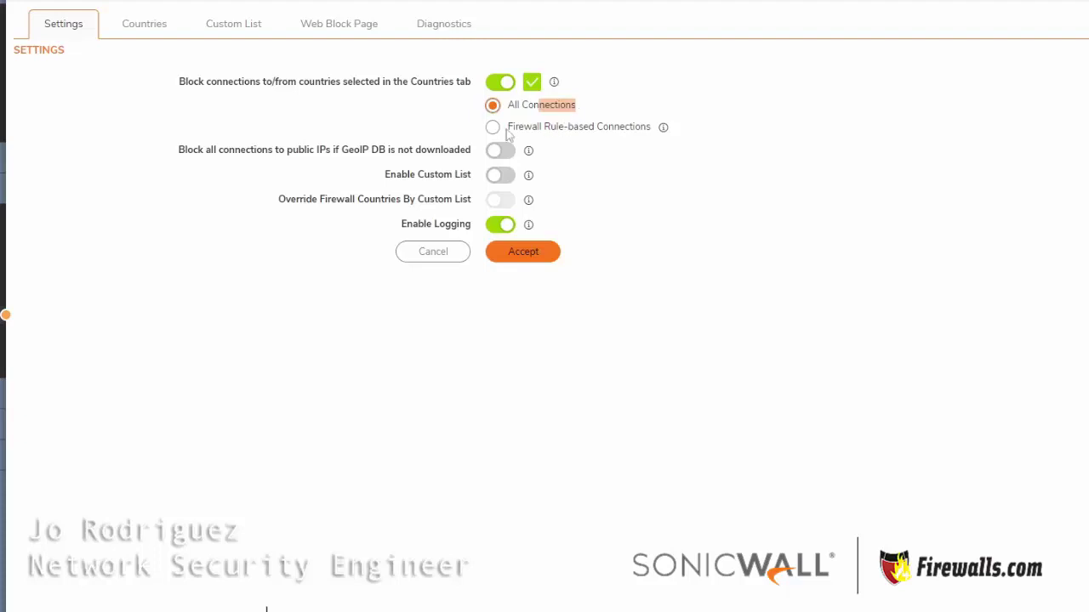
pyautogui.moveTo(510, 128); pyautogui.dragTo(649, 125)
pyautogui.moveTo(467, 224); pyautogui.dragTo(400, 228)
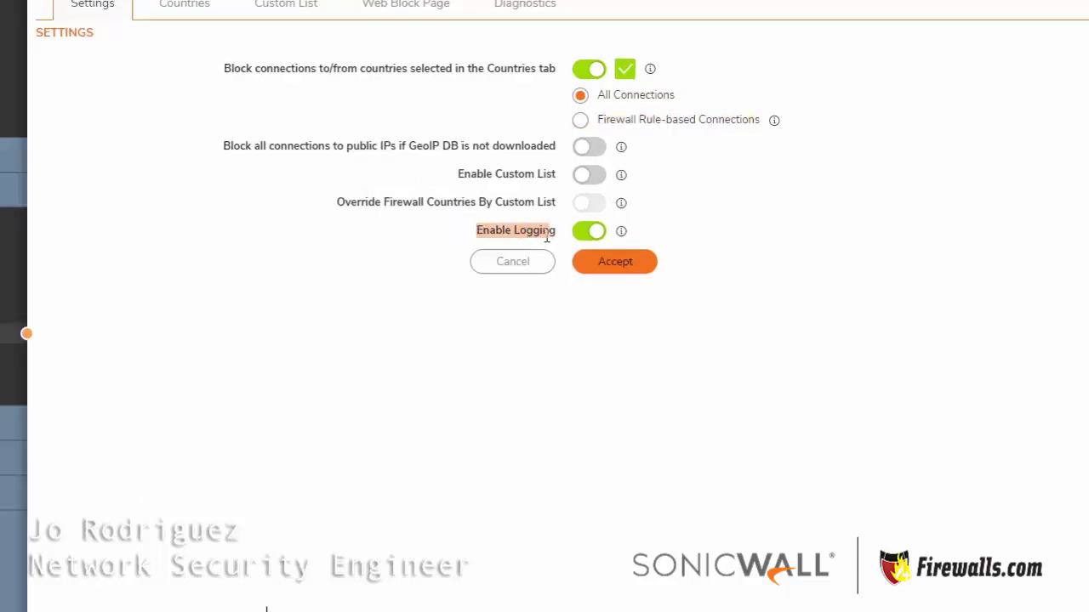
pyautogui.click(609, 267)
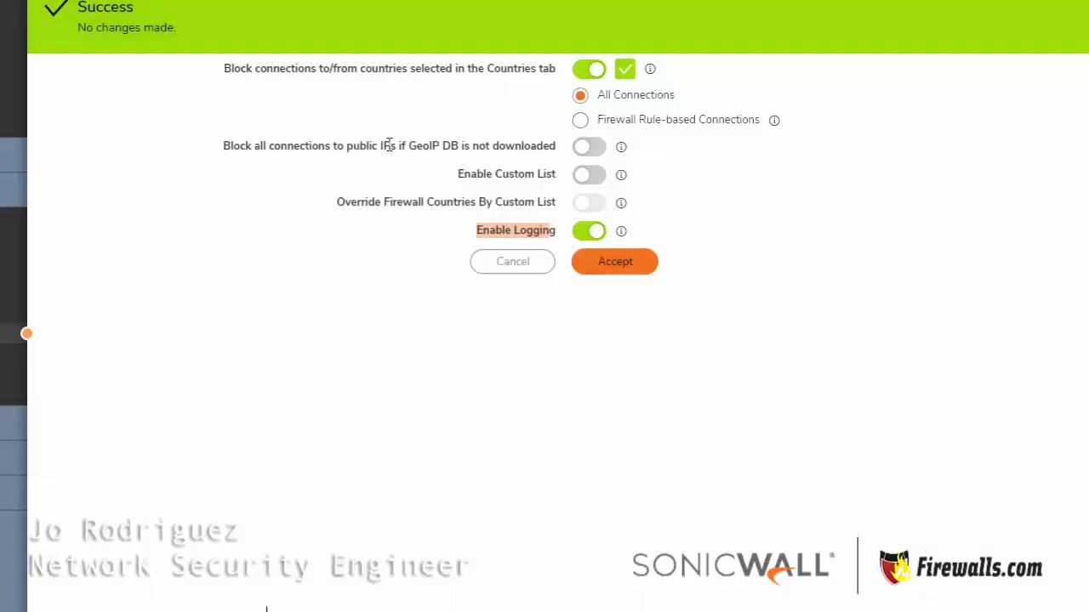
# Add Afghanistan to the Geo-IP filter's blocked countries and accept the change.
pyautogui.click(180, 7)
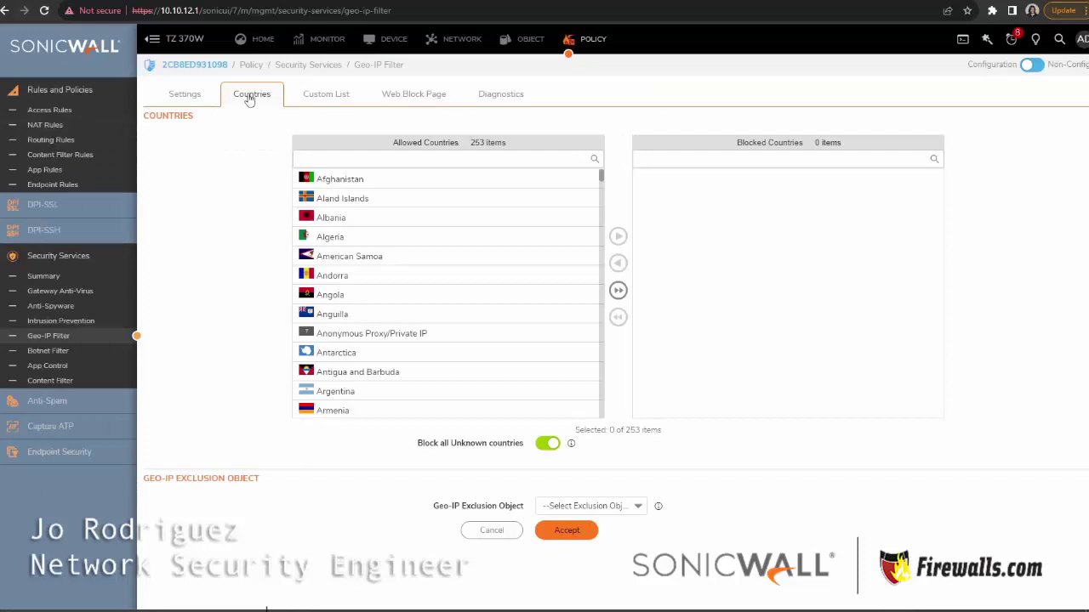
pyautogui.click(375, 182)
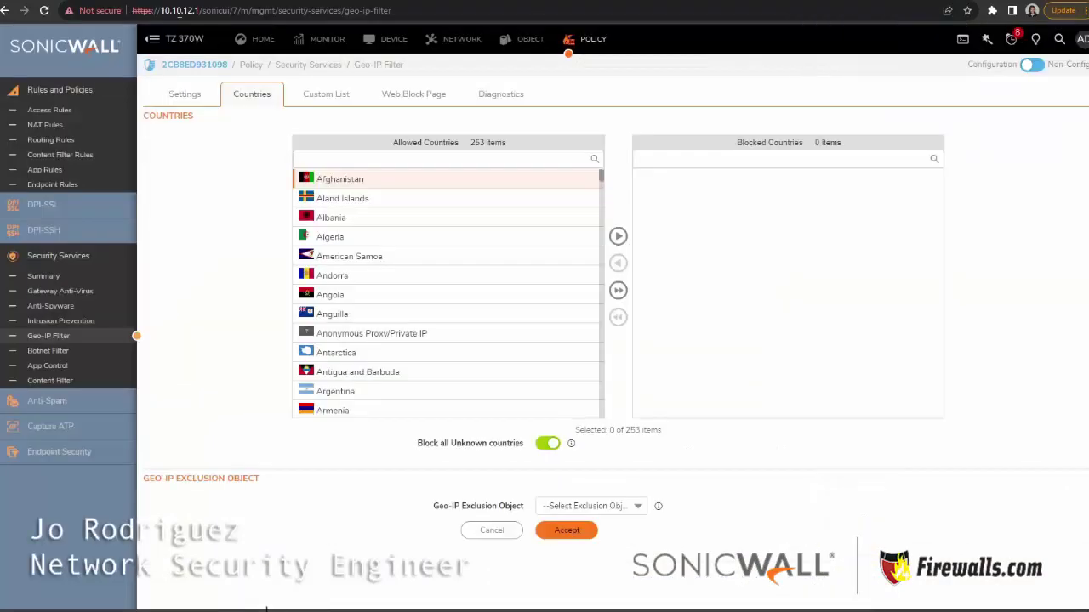
pyautogui.click(353, 182)
pyautogui.click(539, 179)
pyautogui.click(619, 237)
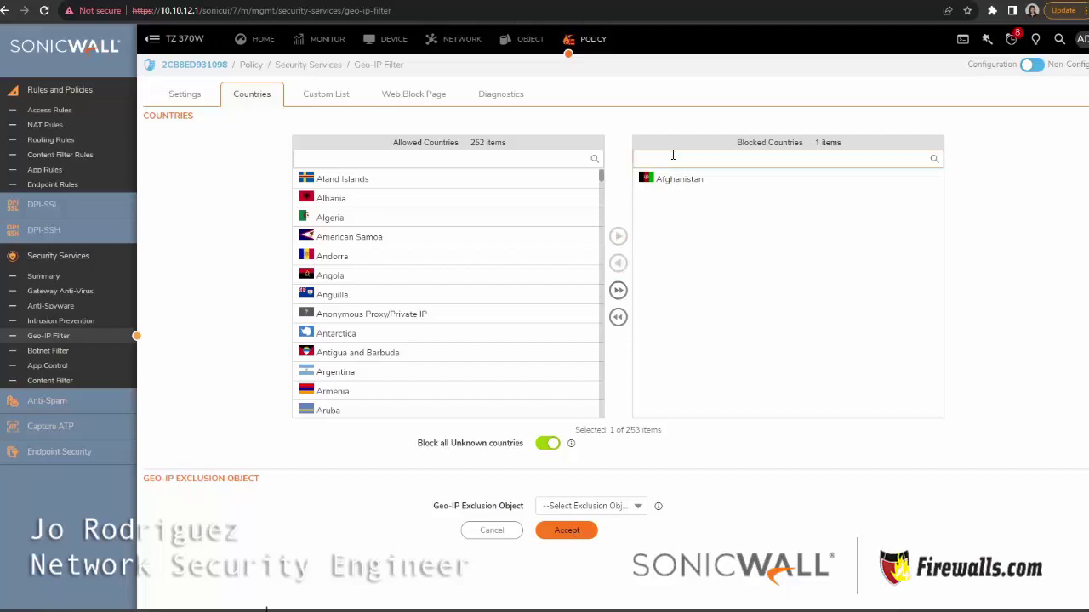
pyautogui.click(560, 535)
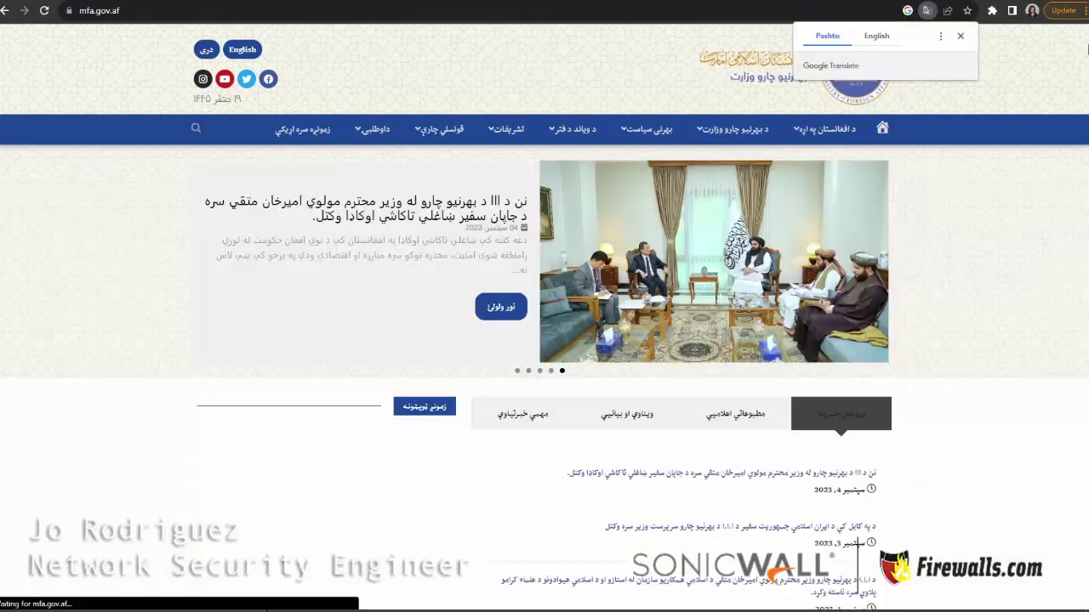
pyautogui.click(1083, 12)
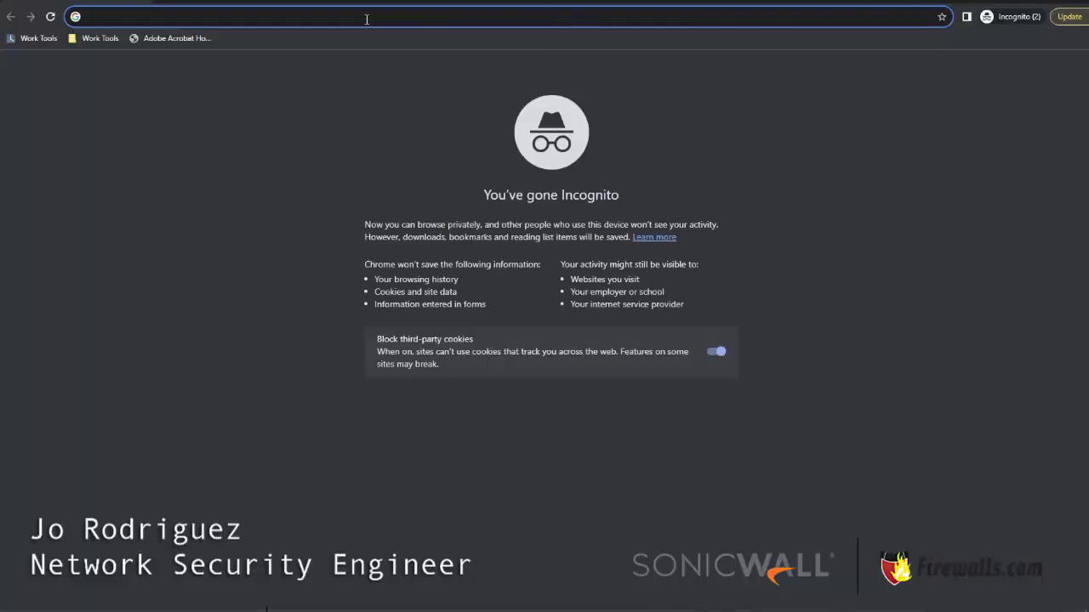
pyautogui.write('https://mfa.gov.af/')
pyautogui.press('Return')
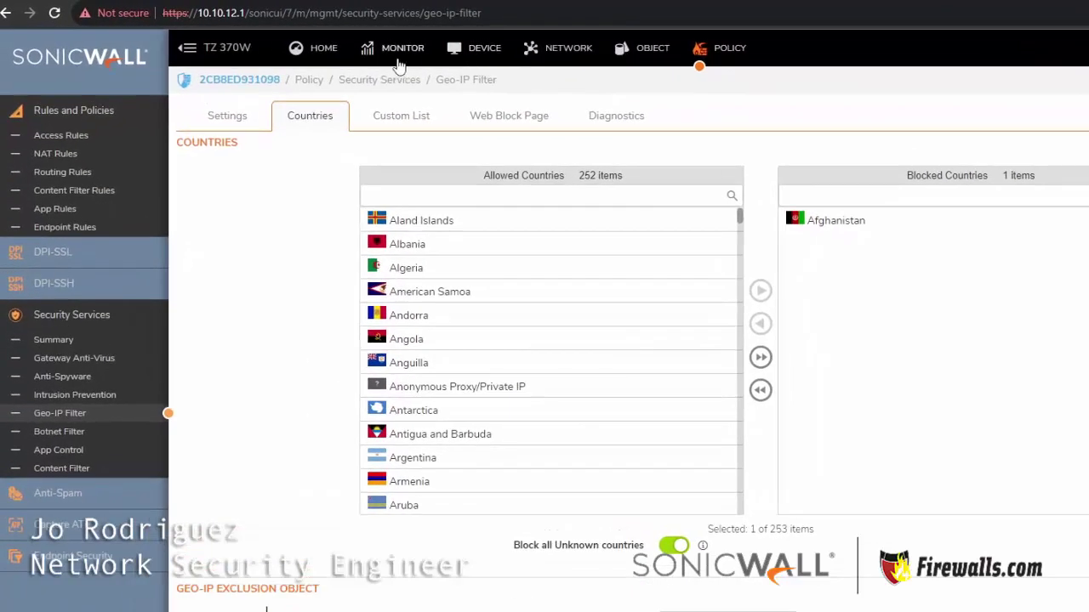
pyautogui.click(459, 52)
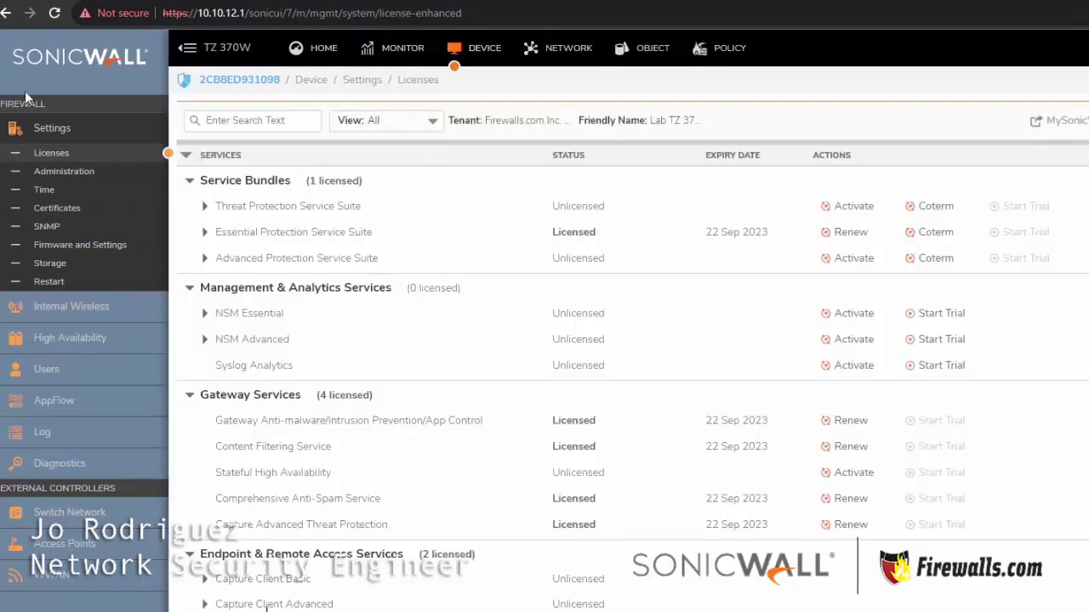
pyautogui.click(85, 466)
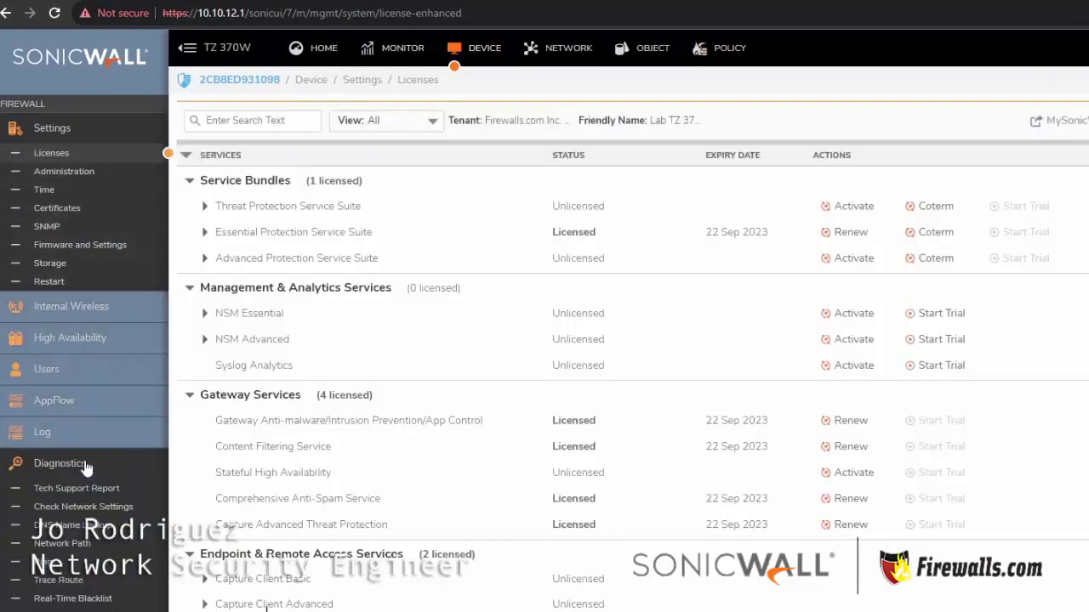
pyautogui.click(97, 533)
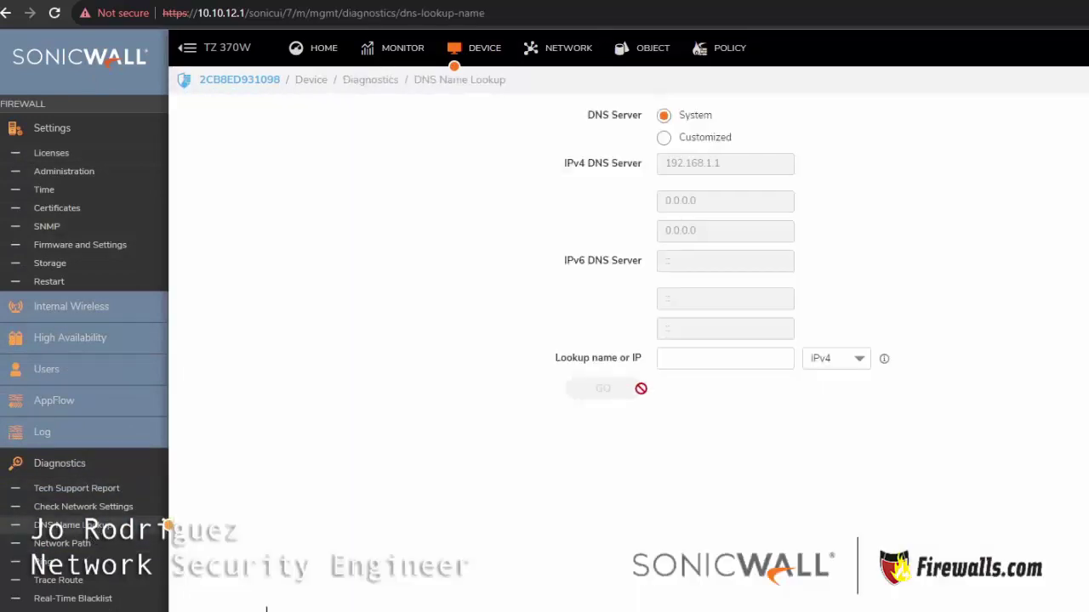
pyautogui.click(678, 360)
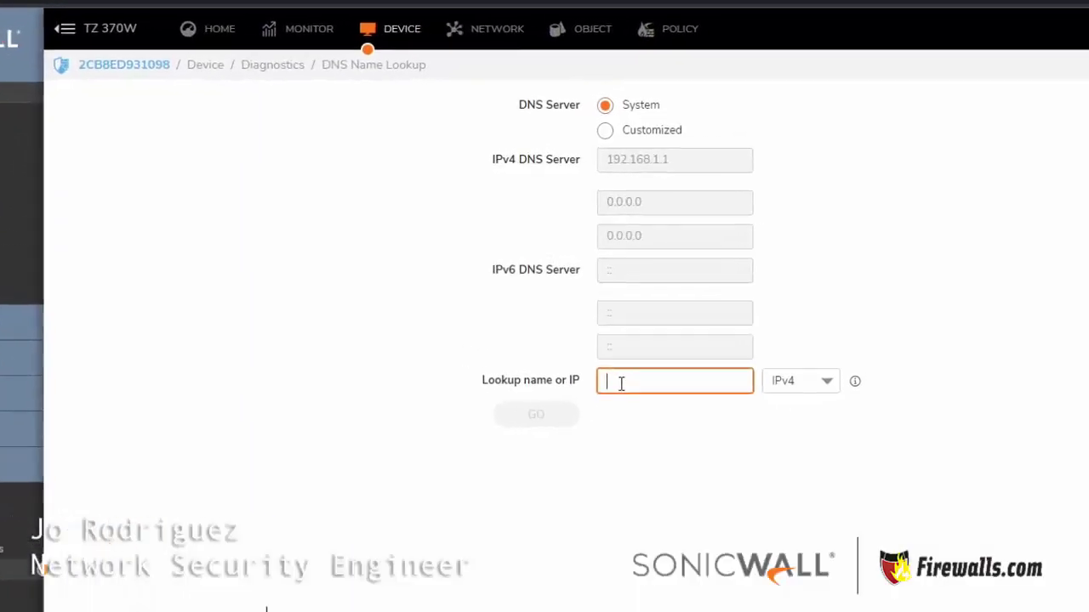
pyautogui.write('https://mfa.gov.af/')
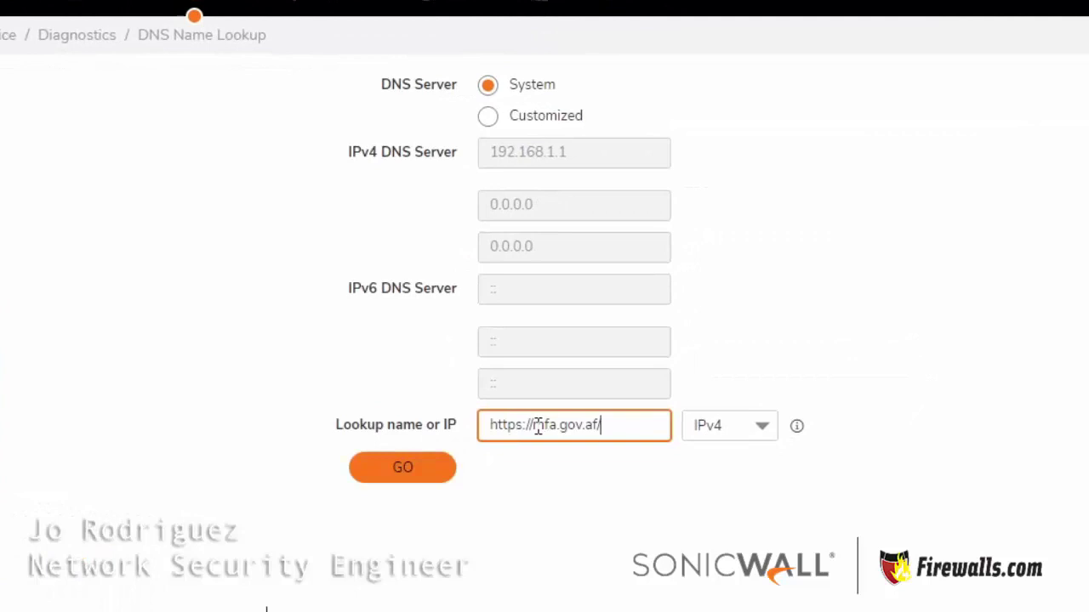
pyautogui.moveTo(536, 425); pyautogui.dragTo(365, 423)
pyautogui.press('BackSpace')
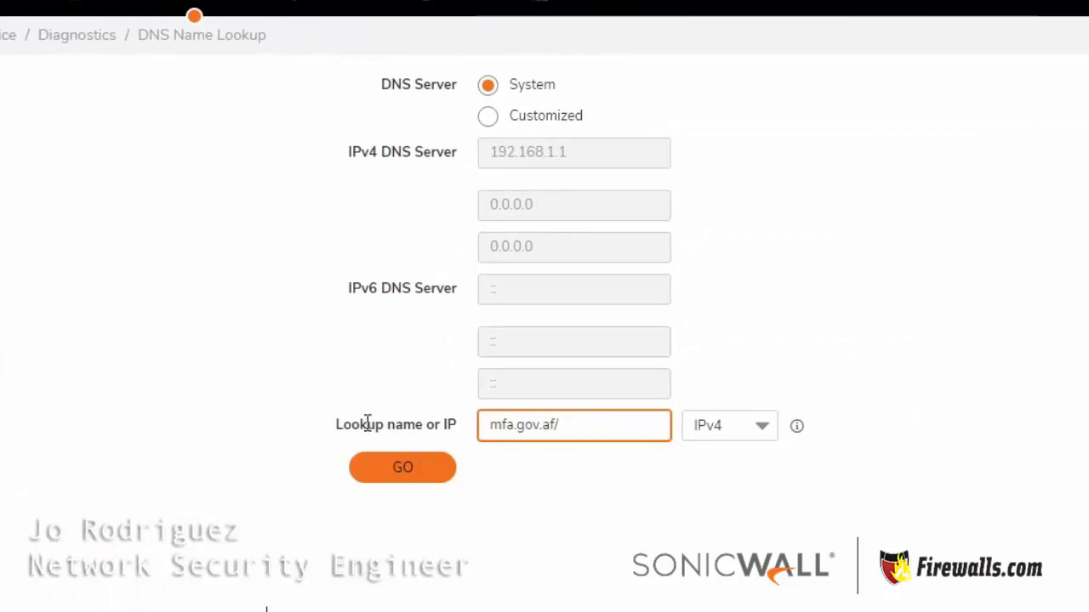
pyautogui.press('Right')
pyautogui.press('Right')
pyautogui.press('Right')
pyautogui.press('Right')
pyautogui.press('Right')
pyautogui.press('Right')
pyautogui.press('Right')
pyautogui.press('Right')
pyautogui.press('Right')
pyautogui.press('Right')
pyautogui.press('Right')
pyautogui.press('BackSpace')
pyautogui.click(385, 467)
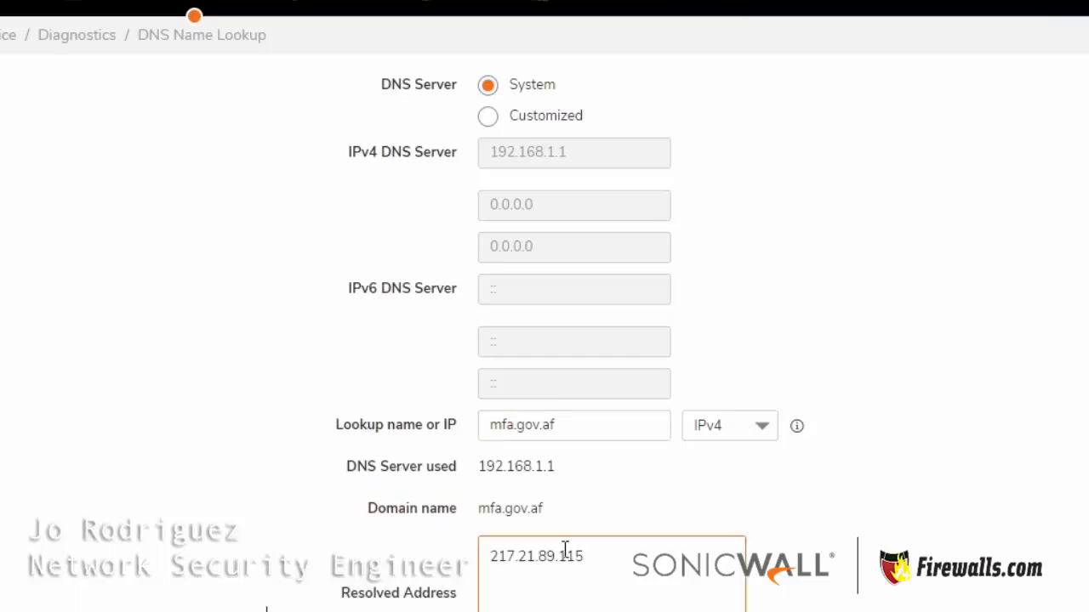
# Copy the resolved address 217.21.89.115 and look up its location with the Geo and Botnet diagnostic.
pyautogui.doubleClick(564, 551)
pyautogui.hotkey('ctrl', 'c')
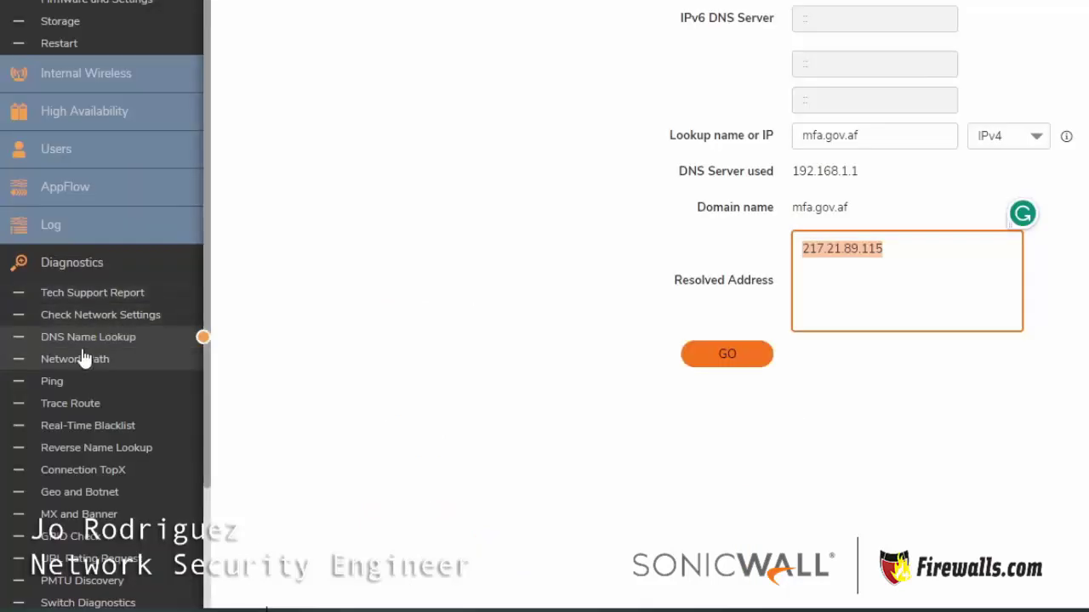
pyautogui.click(70, 499)
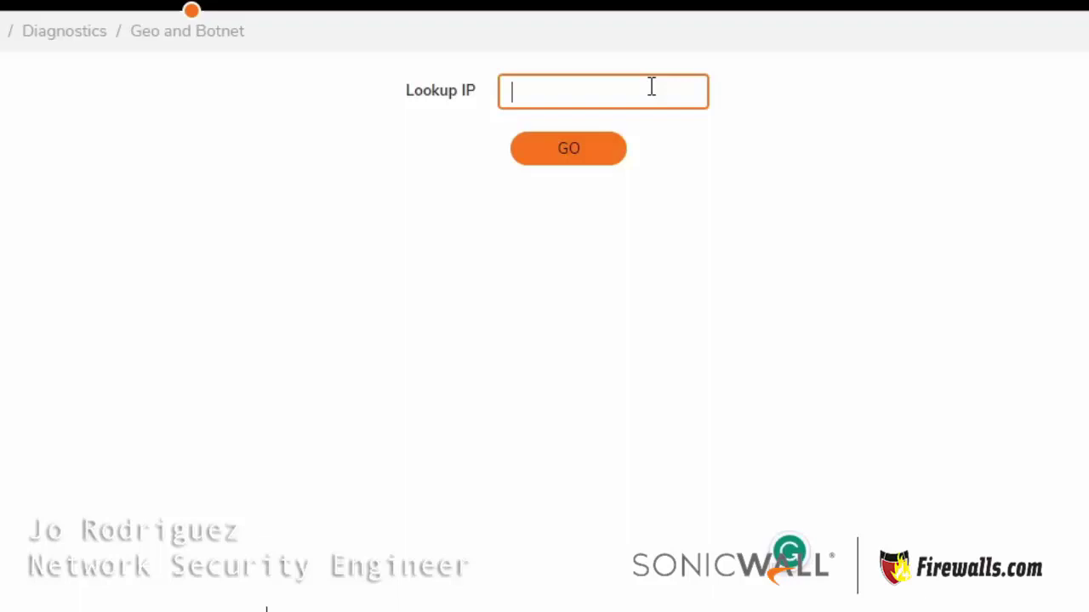
pyautogui.hotkey('ctrl', 'v')
pyautogui.click(578, 153)
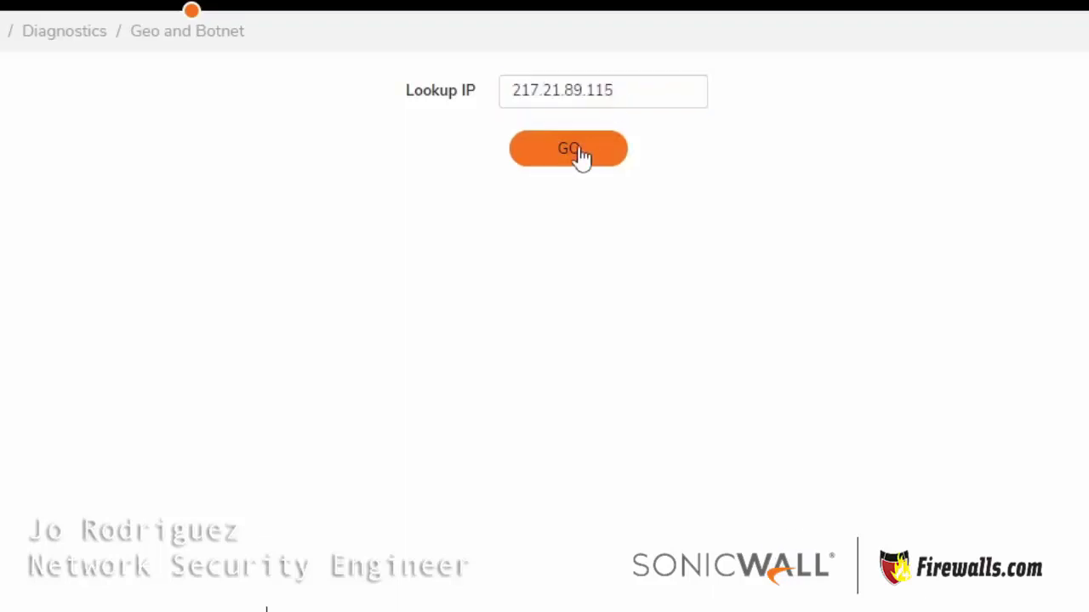
pyautogui.moveTo(606, 320); pyautogui.dragTo(570, 319)
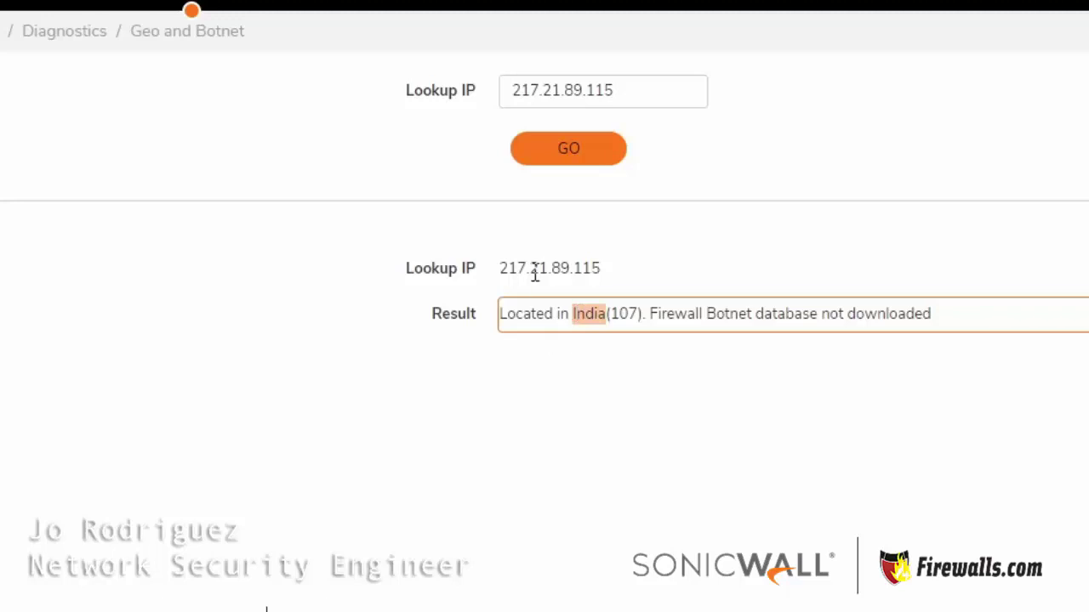
pyautogui.click(578, 313)
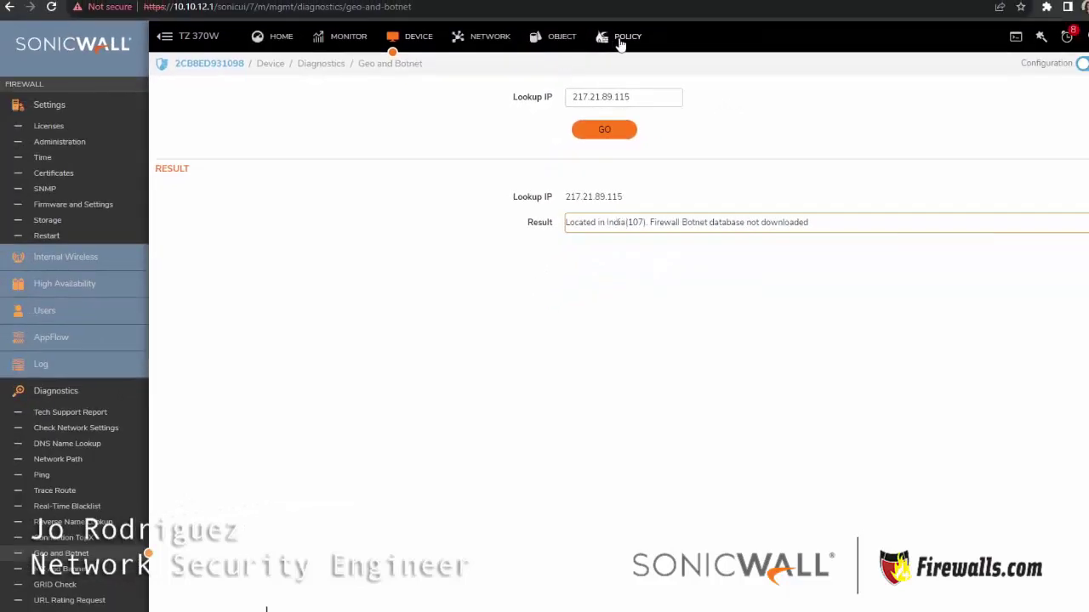
# Return to the Geo-IP Filter policy and check 217.21.89.115 with its own geo location server lookup.
pyautogui.click(620, 41)
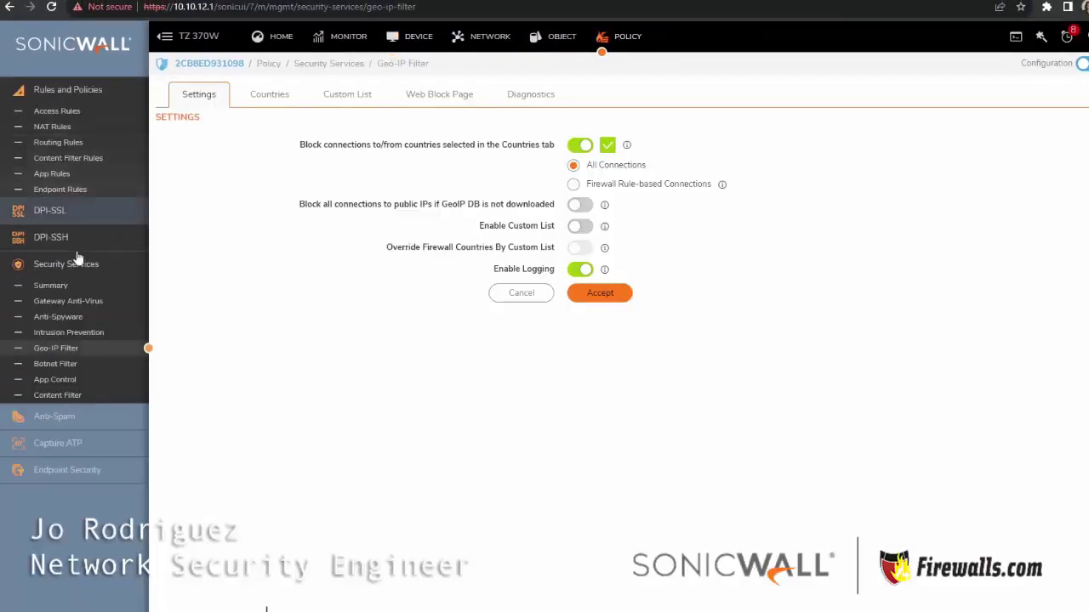
pyautogui.click(75, 352)
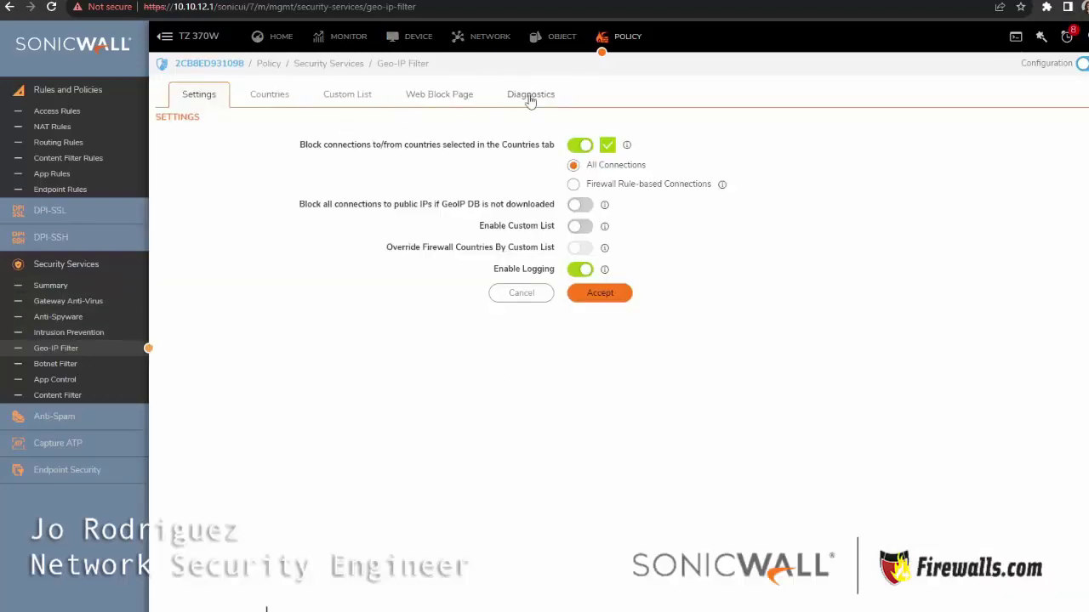
pyautogui.click(474, 34)
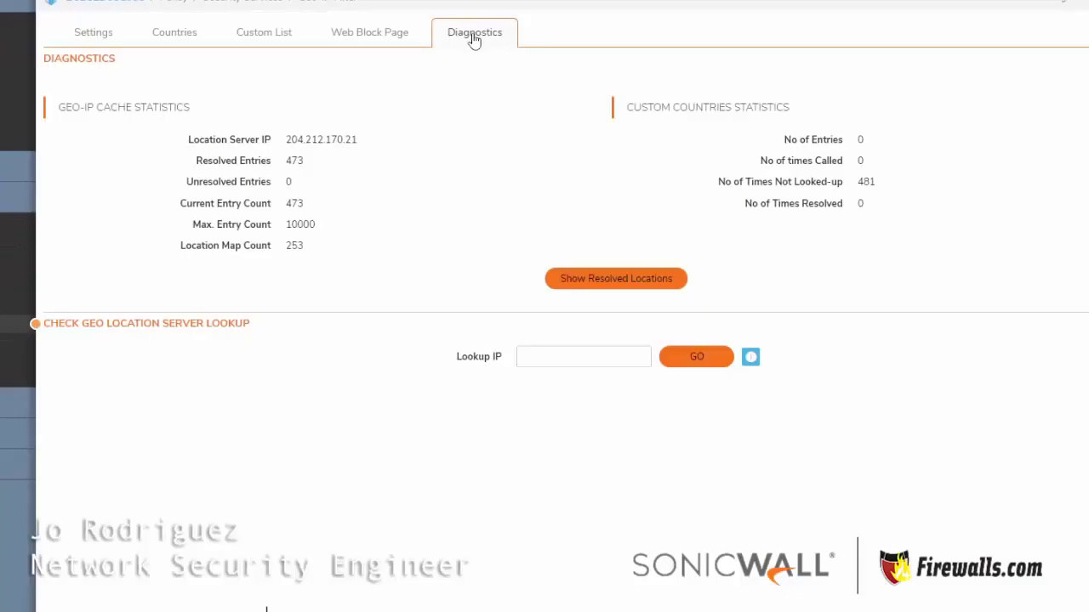
pyautogui.click(545, 358)
pyautogui.rightClick(544, 358)
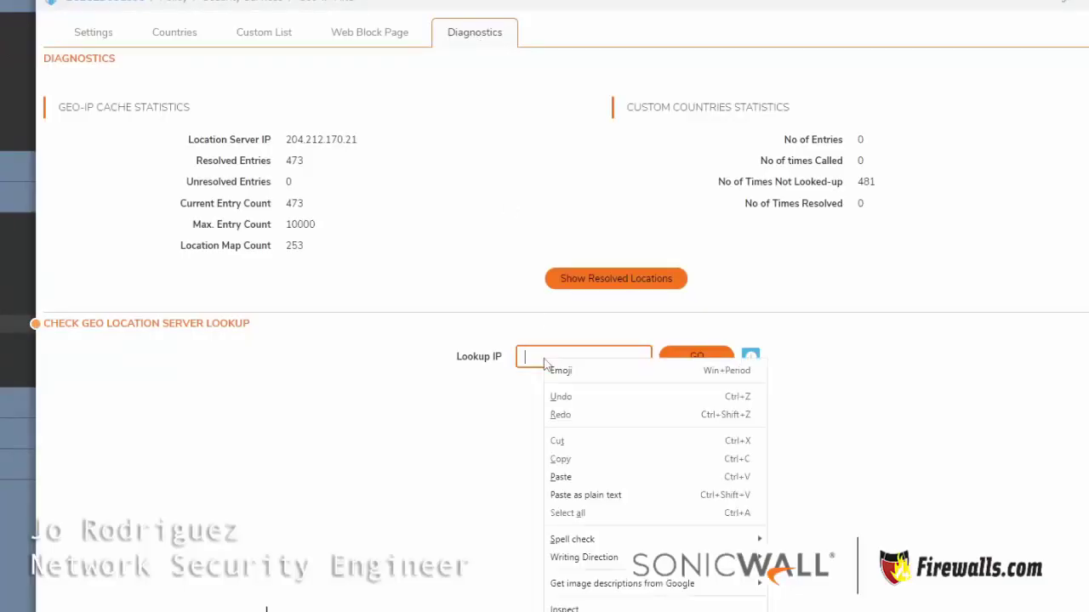
pyautogui.click(563, 476)
pyautogui.click(705, 359)
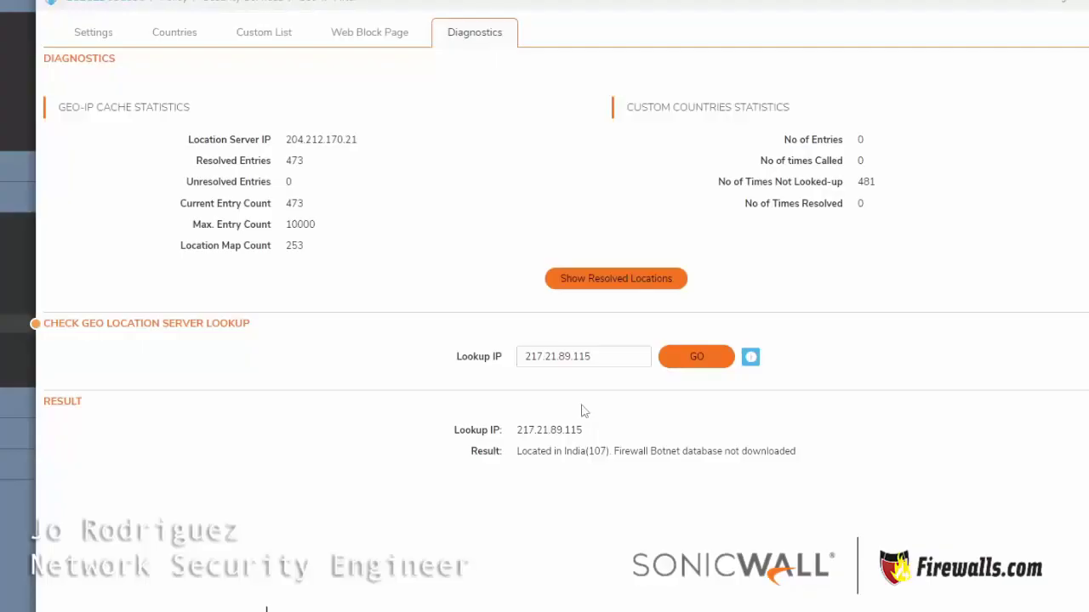
pyautogui.doubleClick(575, 451)
# Find India among the Geo-IP filter's allowed countries, move it to the blocked countries and save the change.
pyautogui.click(170, 30)
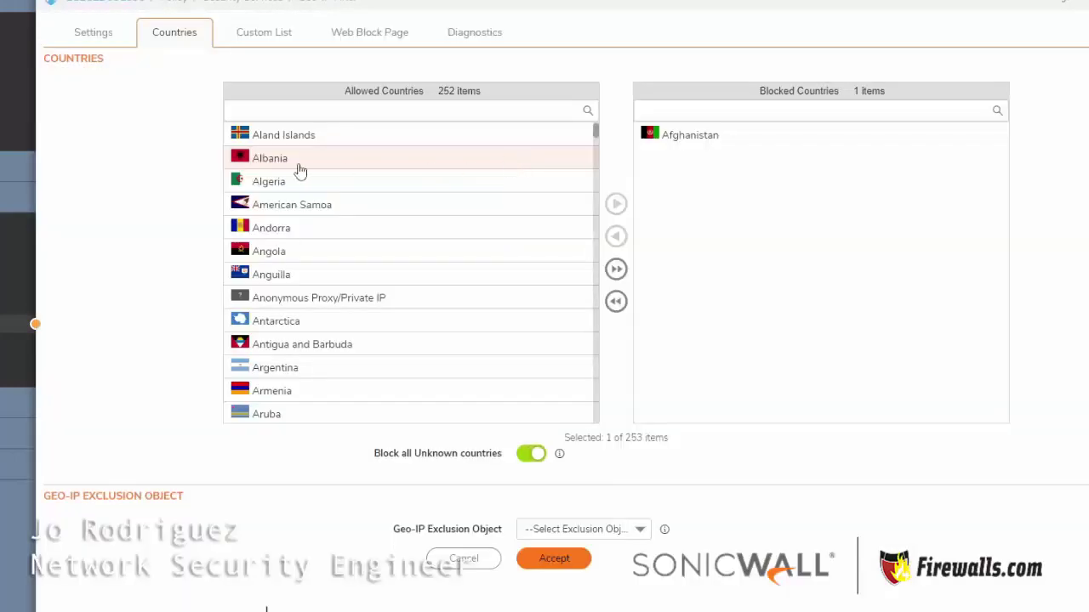
pyautogui.click(313, 108)
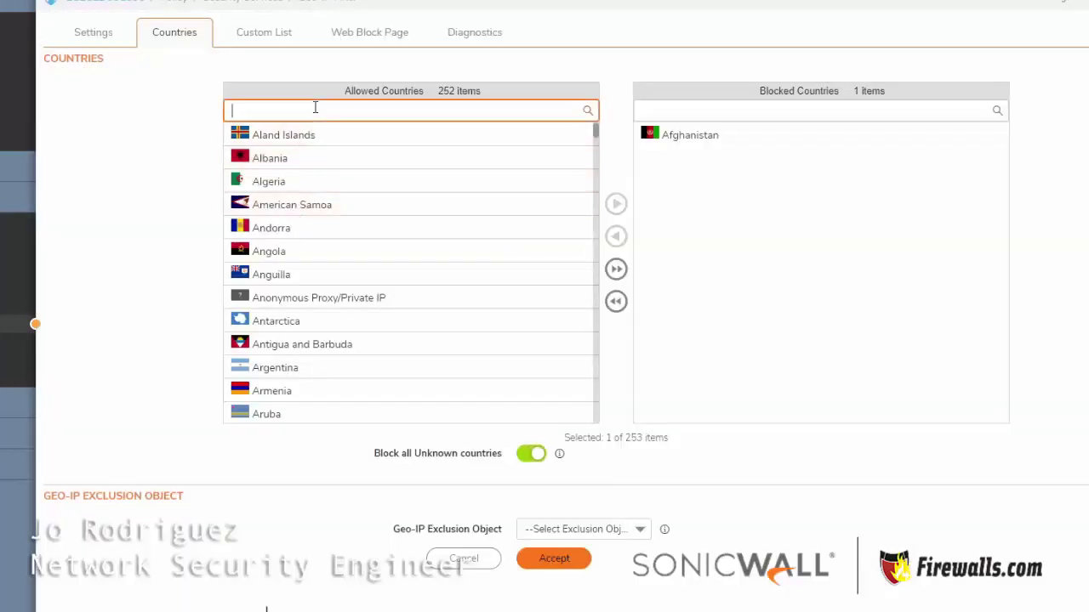
pyautogui.write('india')
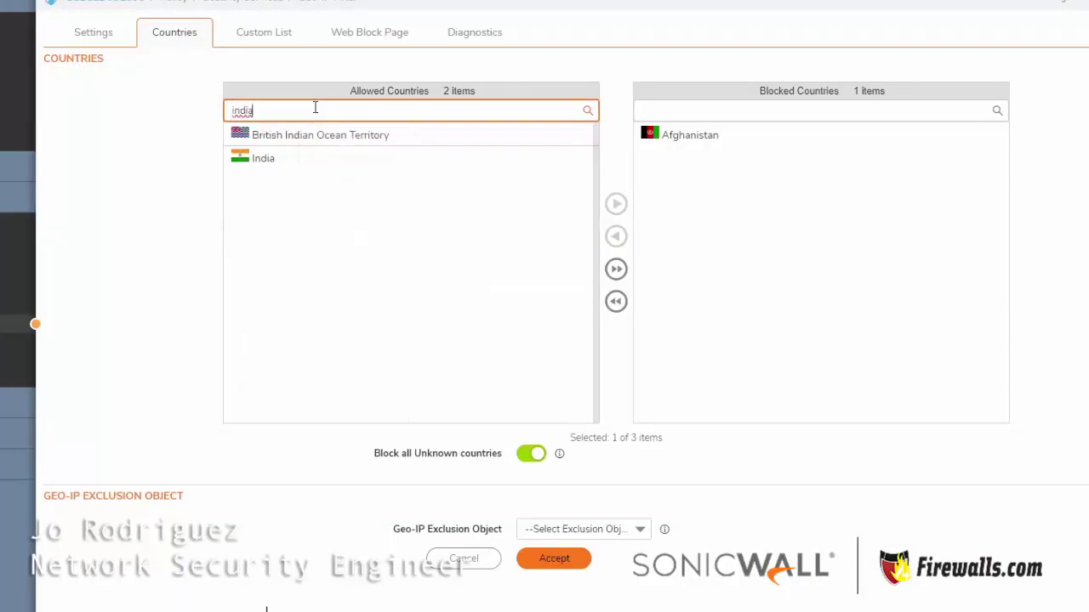
pyautogui.click(329, 169)
pyautogui.click(616, 203)
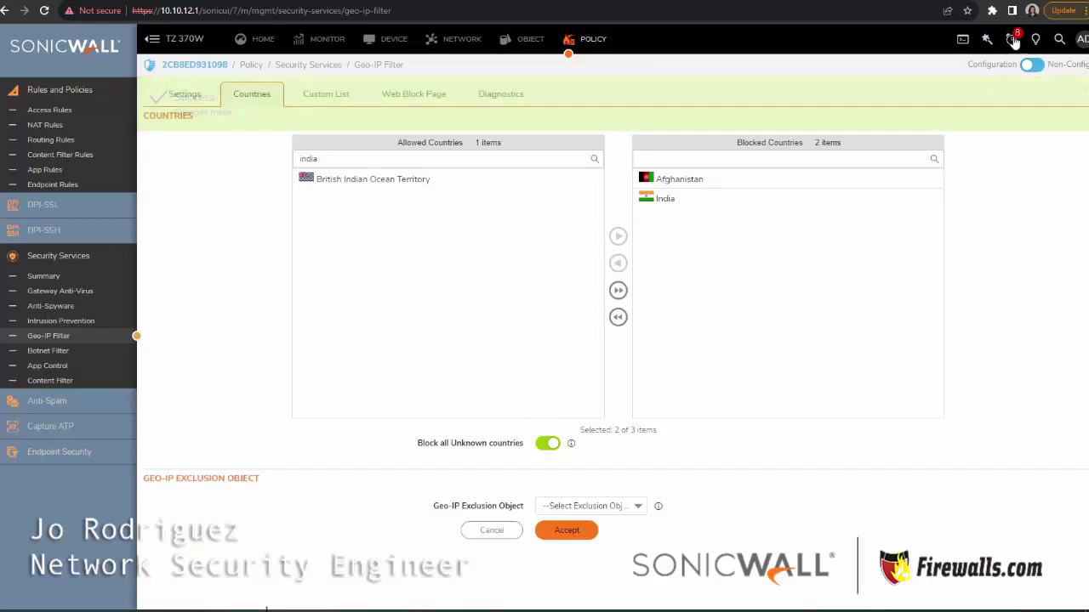
# Test the India block by opening 217.21.89.115 in a new incognito browser window.
pyautogui.click(1083, 12)
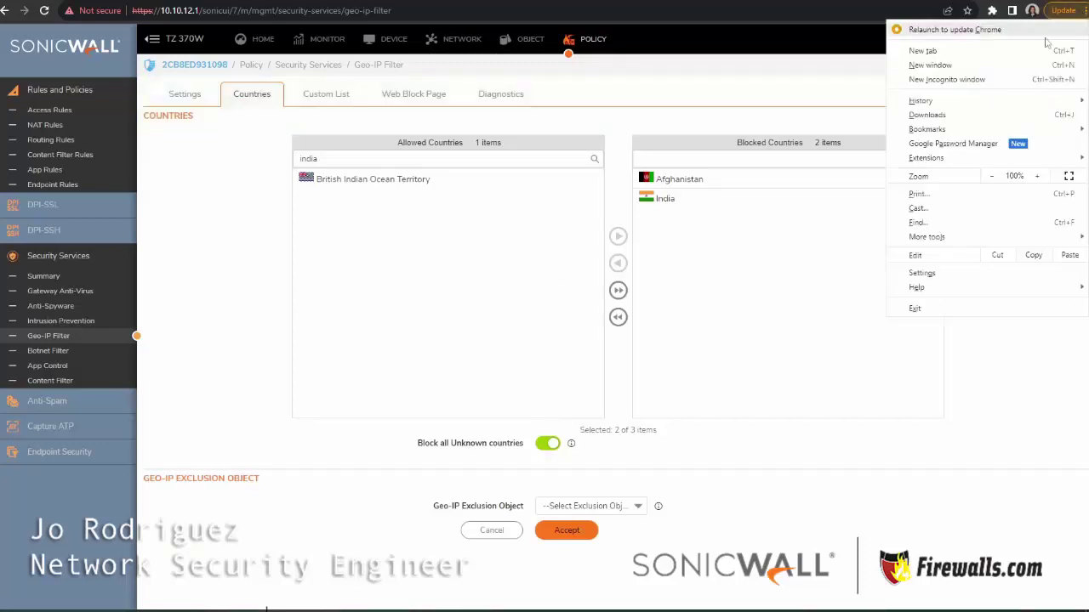
pyautogui.click(915, 81)
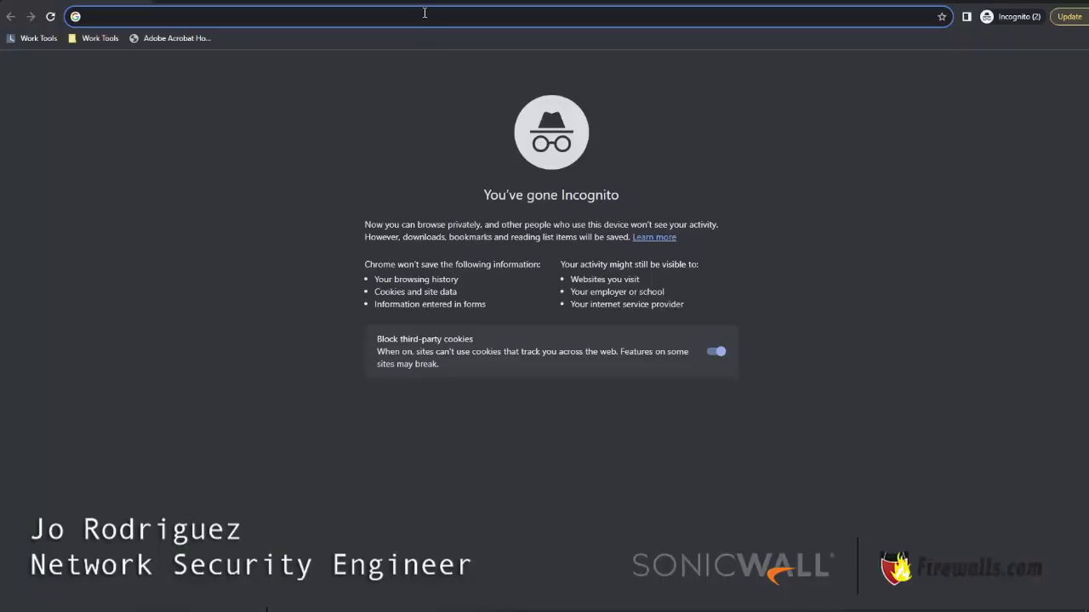
pyautogui.hotkey('ctrl', 'v')
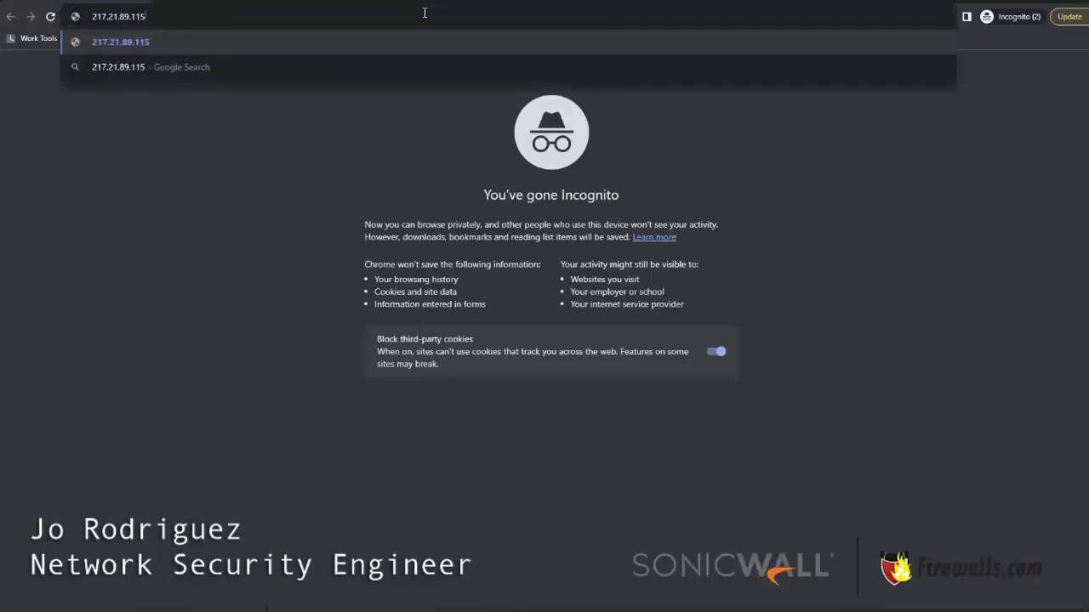
pyautogui.press('Return')
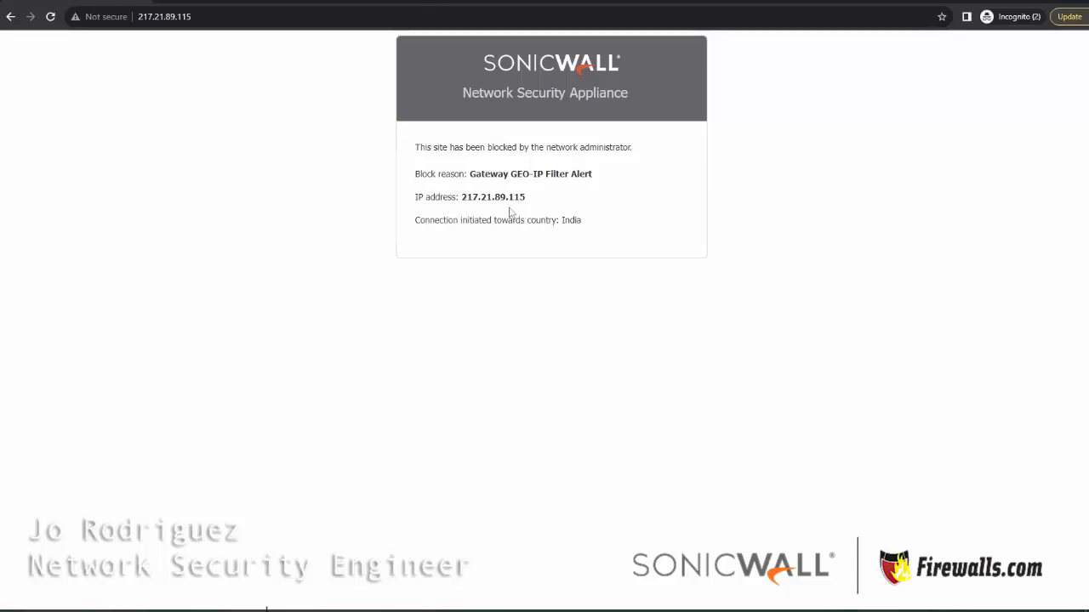
pyautogui.hotkey('ctrl', 't')
pyautogui.write('https://mfa.gov.af/')
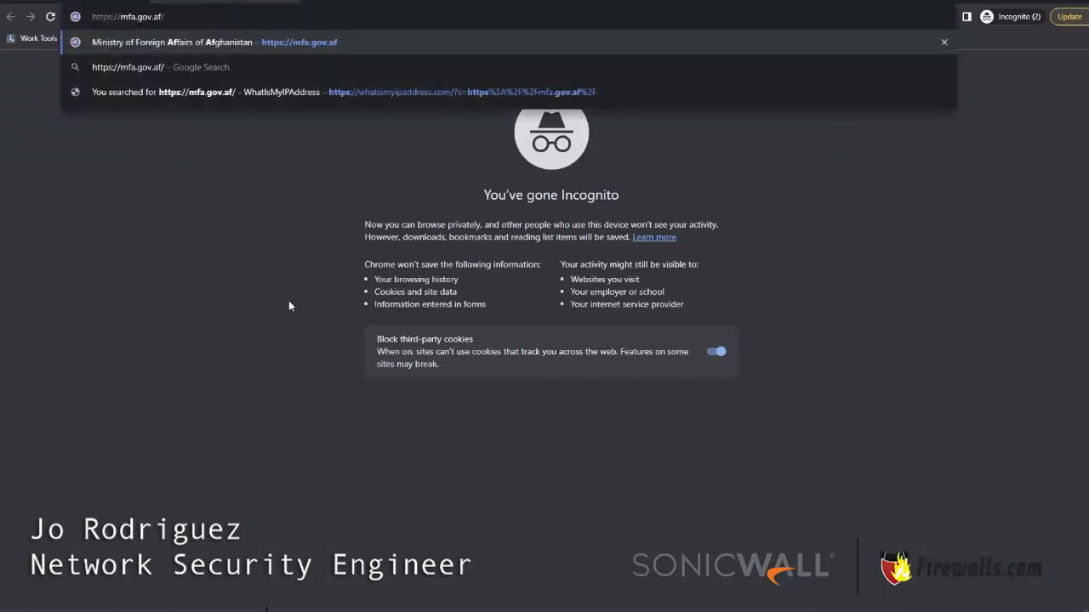
pyautogui.press('Return')
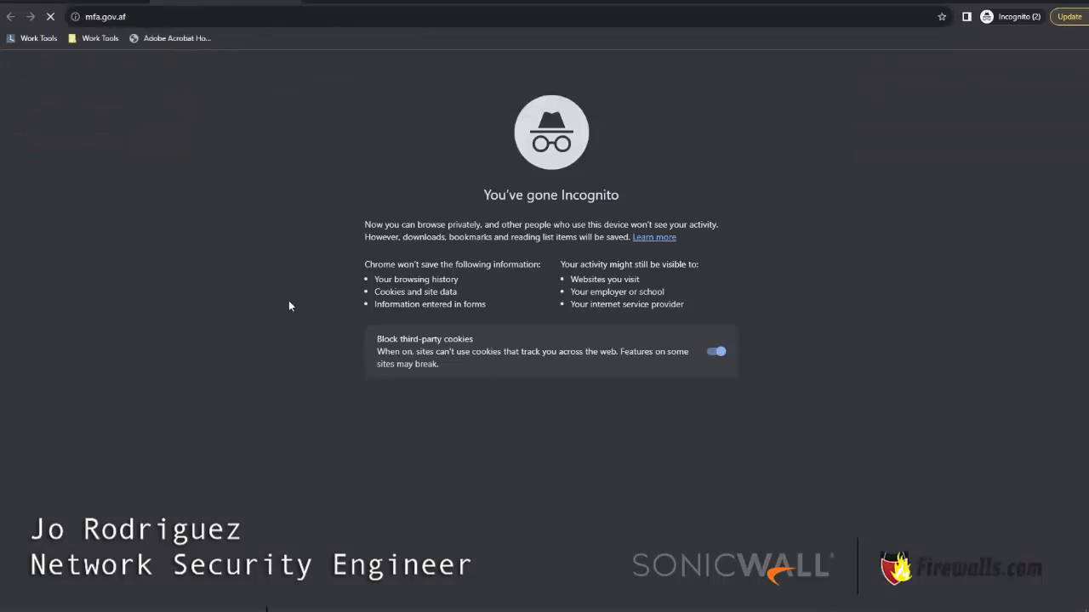
pyautogui.click(109, 17)
pyautogui.click(113, 19)
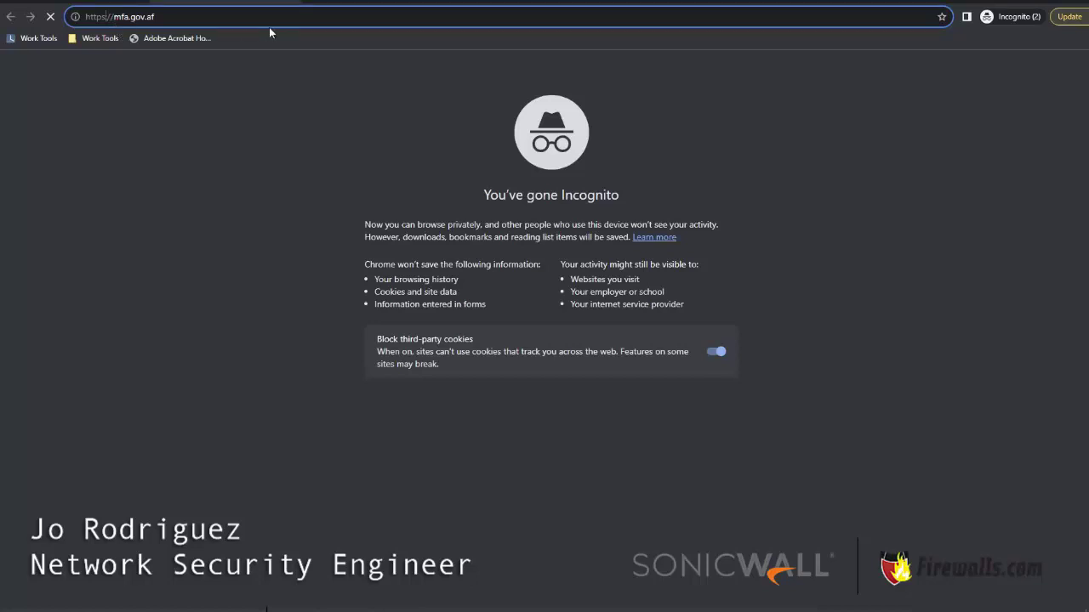
pyautogui.click(309, 16)
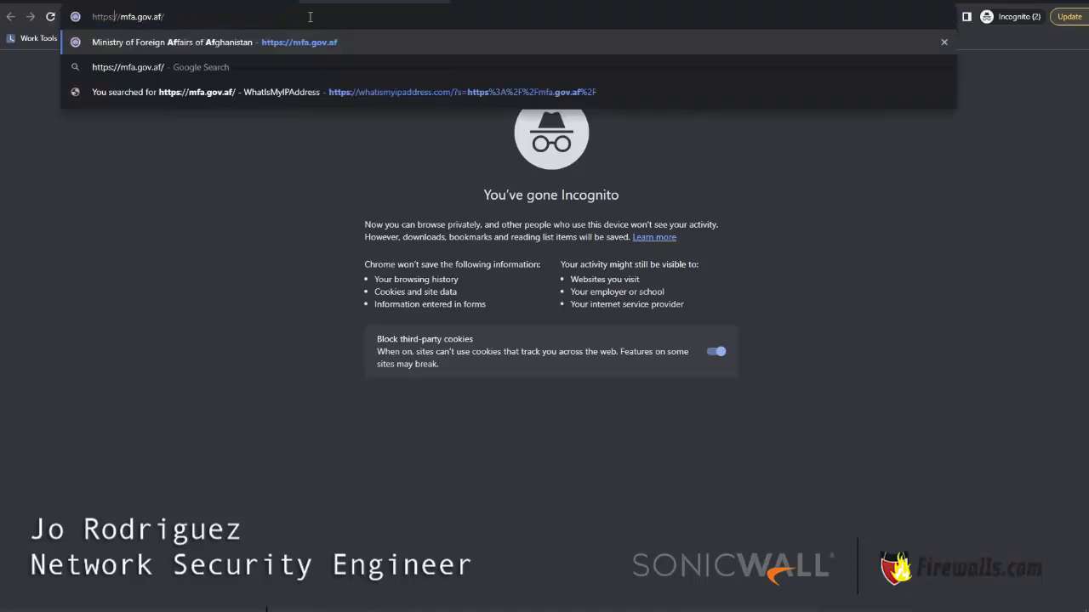
pyautogui.press('Return')
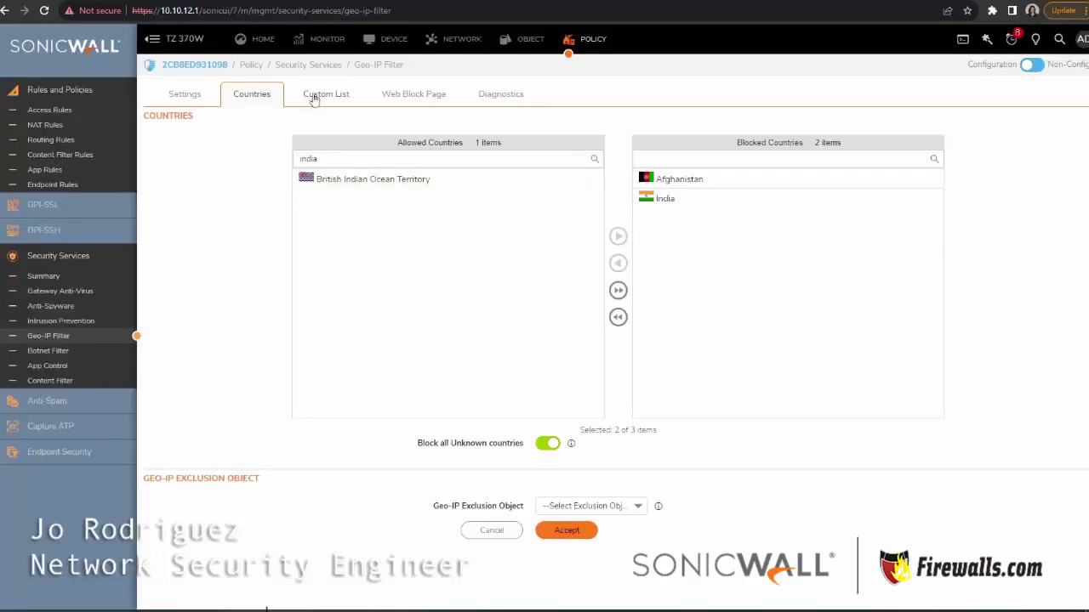
# Review the Geo-IP filter's custom list and its enabling setting, and preview the web block page with its alert text.
pyautogui.click(313, 96)
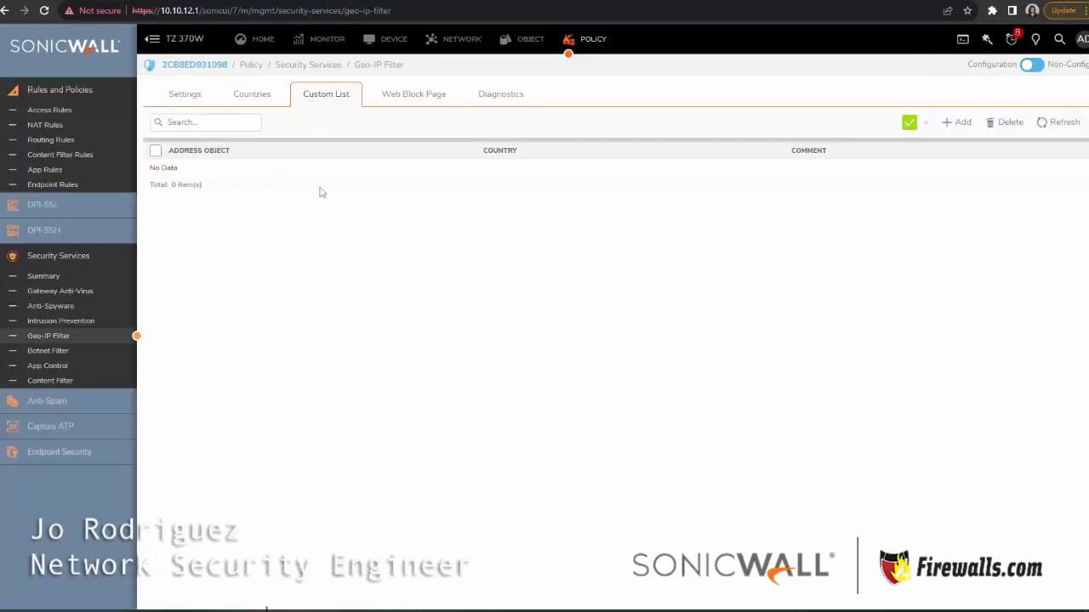
pyautogui.click(175, 96)
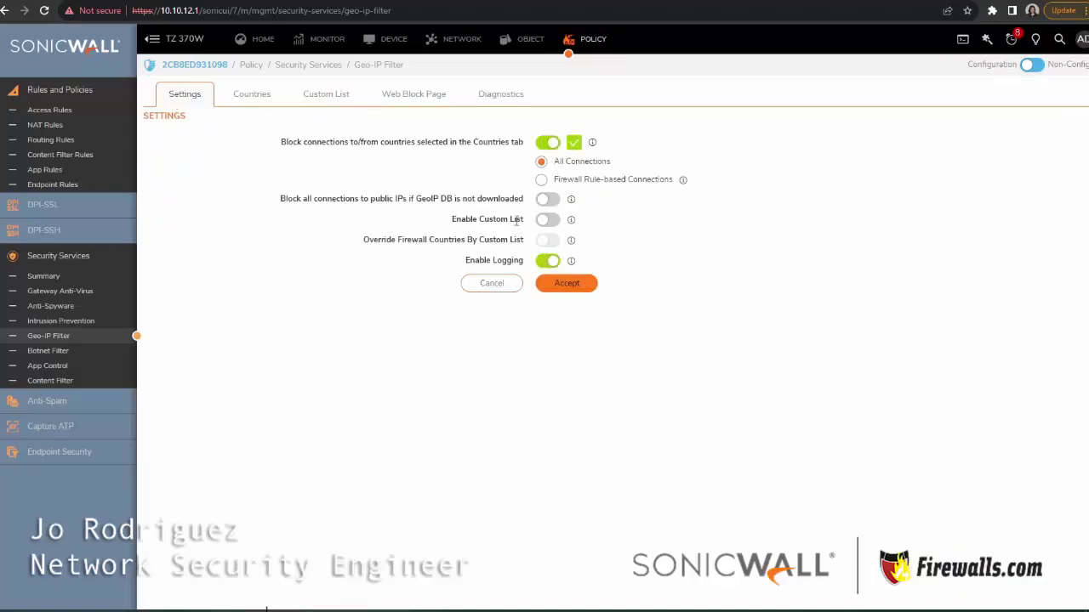
pyautogui.click(411, 95)
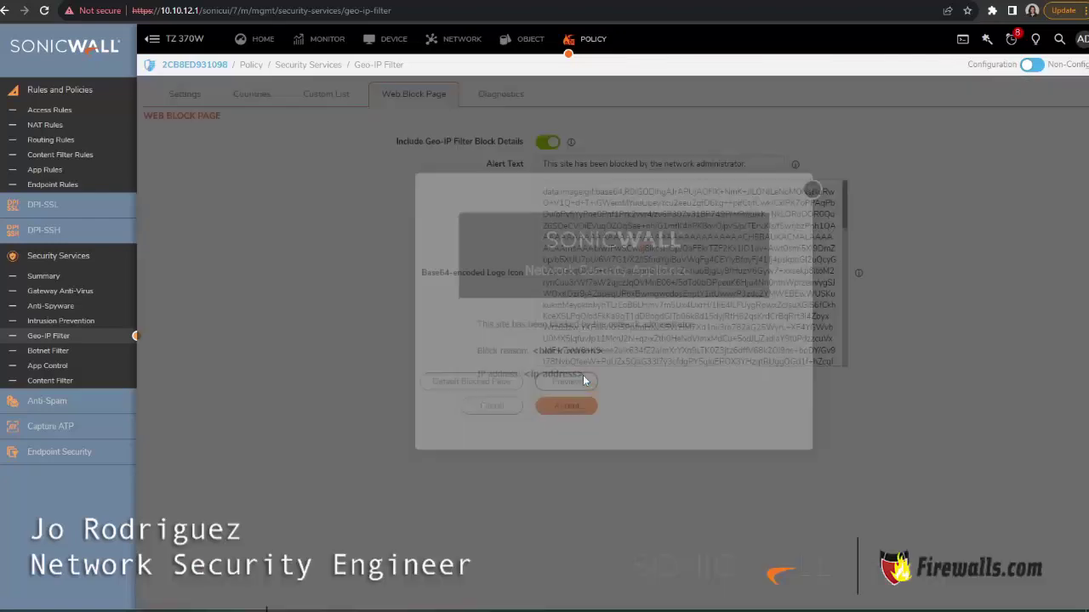
pyautogui.click(582, 382)
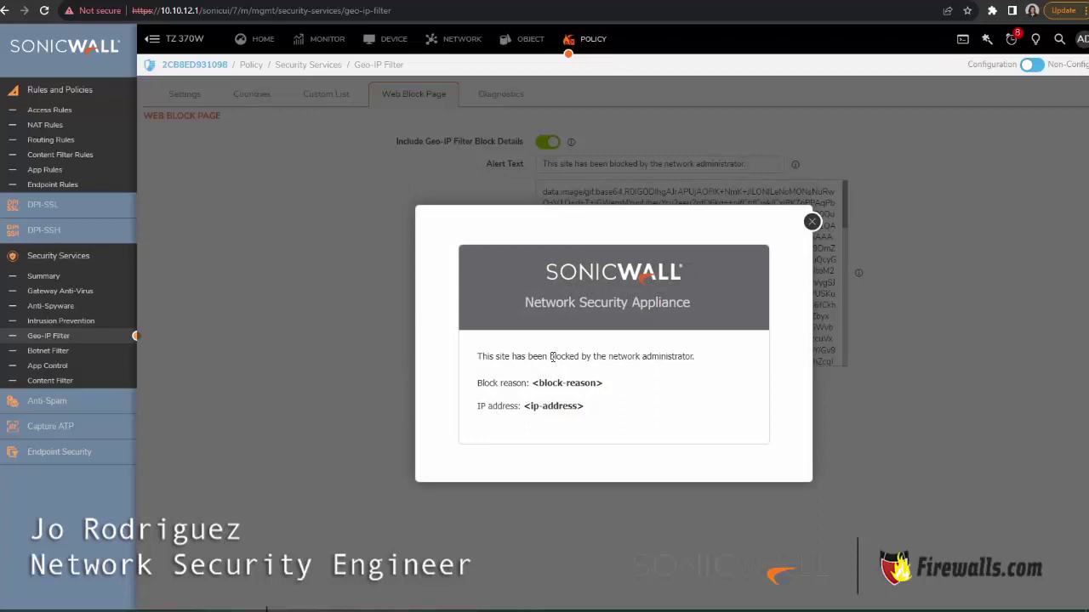
pyautogui.click(811, 221)
pyautogui.moveTo(580, 164); pyautogui.dragTo(789, 167)
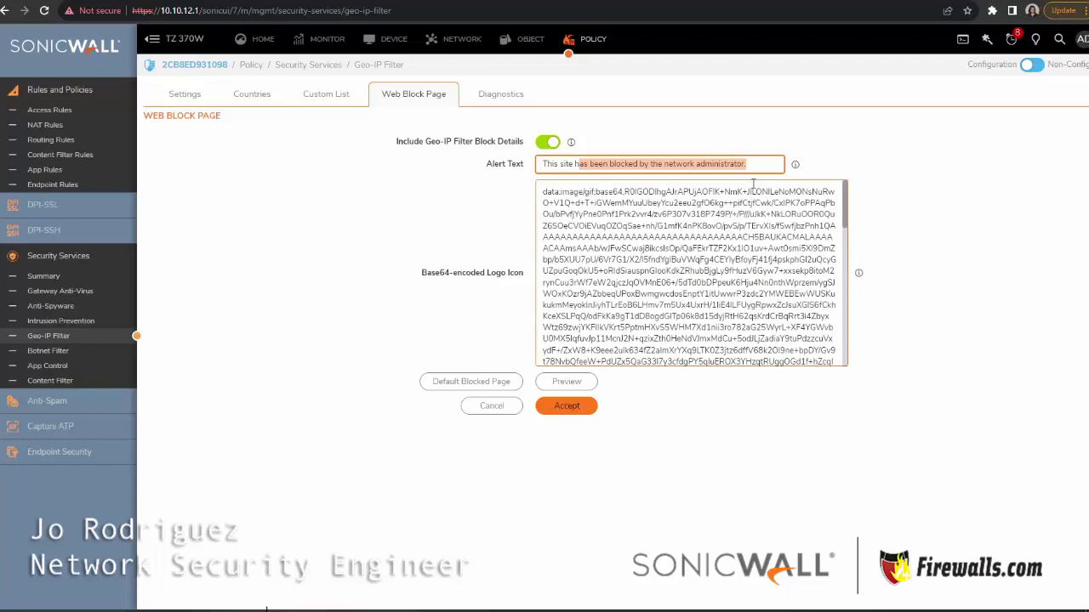
pyautogui.click(356, 499)
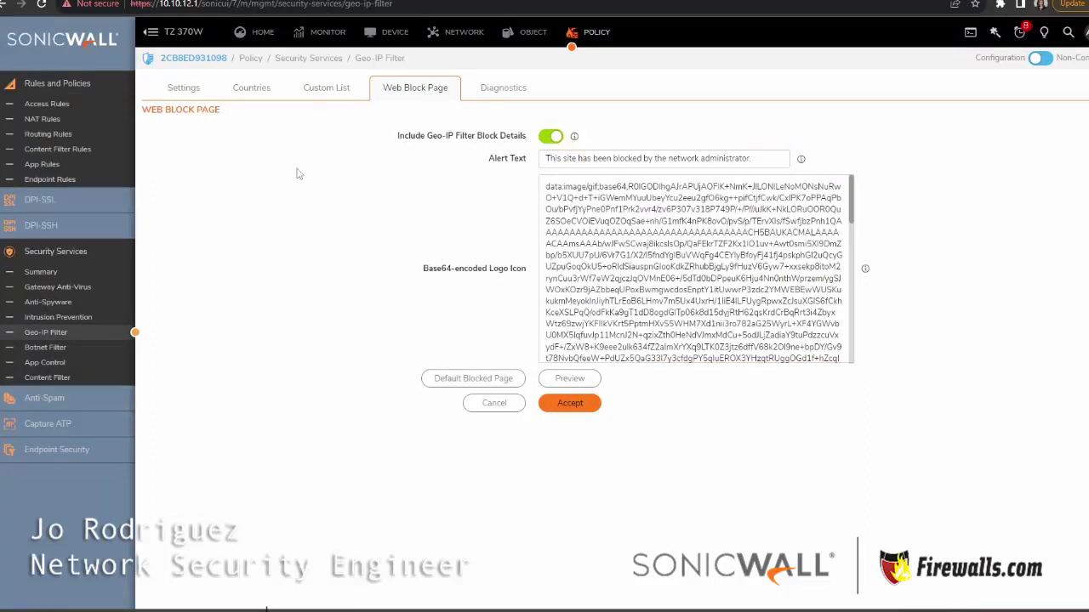
# Check the Geo-IP filter's Enable Logging setting and open the firewall's system logs.
pyautogui.click(181, 90)
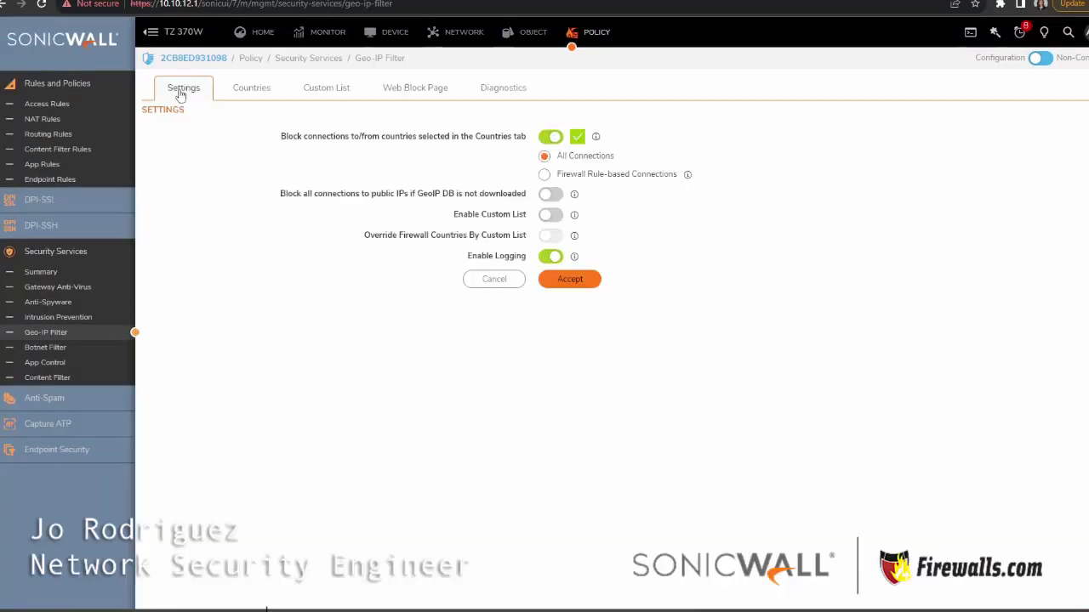
pyautogui.moveTo(523, 255); pyautogui.dragTo(449, 256)
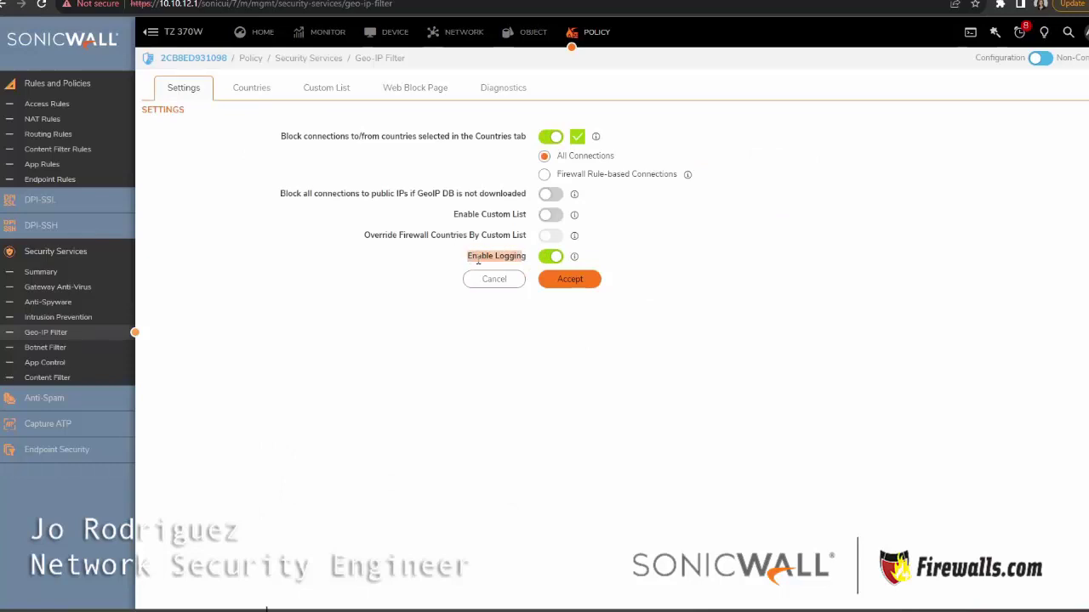
pyautogui.click(333, 35)
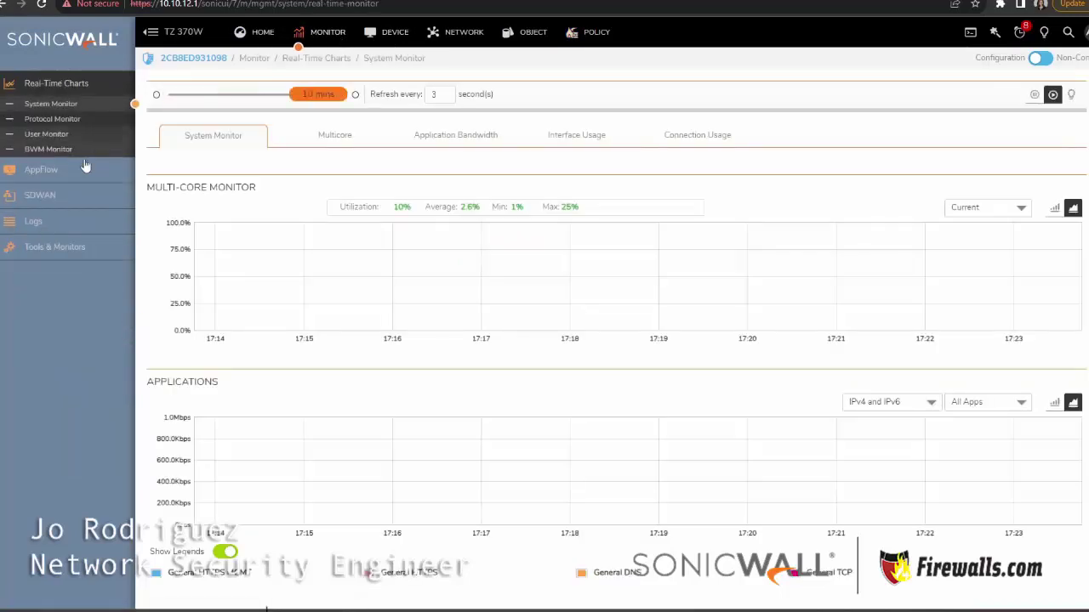
pyautogui.click(34, 223)
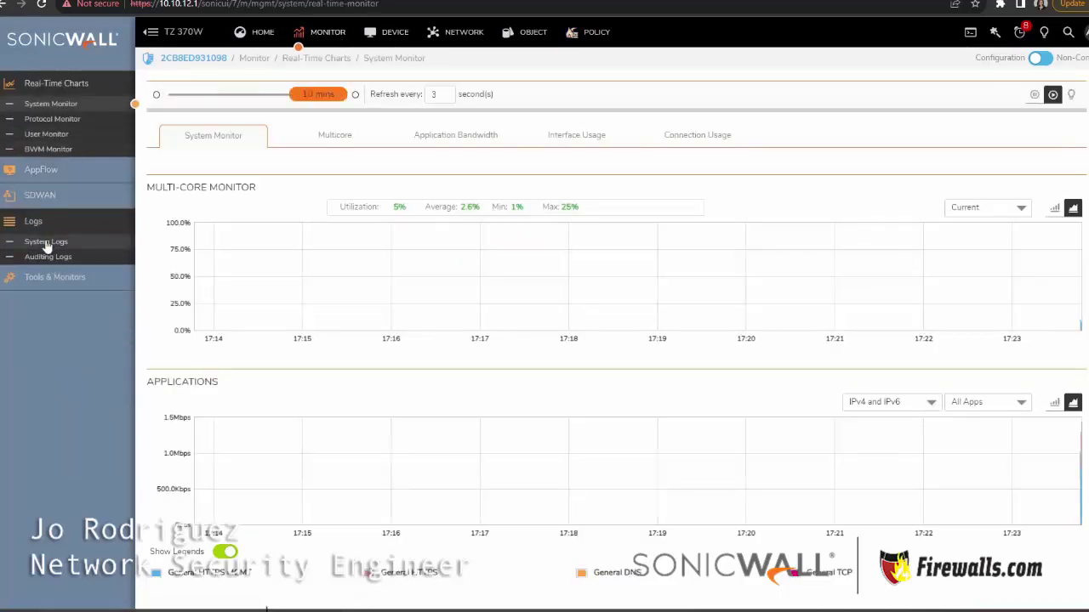
pyautogui.click(46, 243)
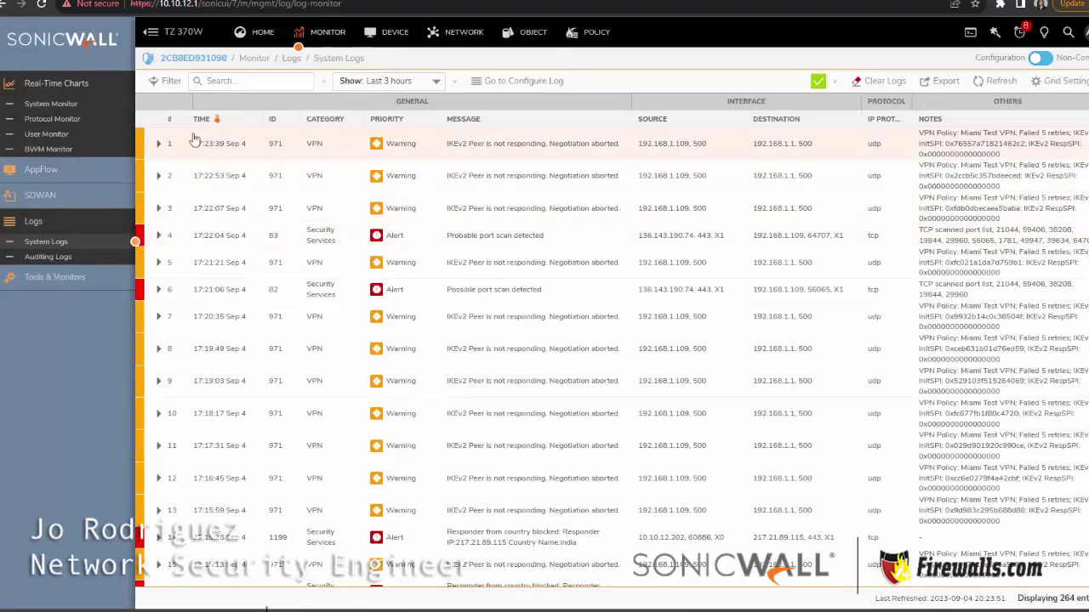
# Filter the system logs by the Security Services category.
pyautogui.click(154, 83)
pyautogui.click(271, 174)
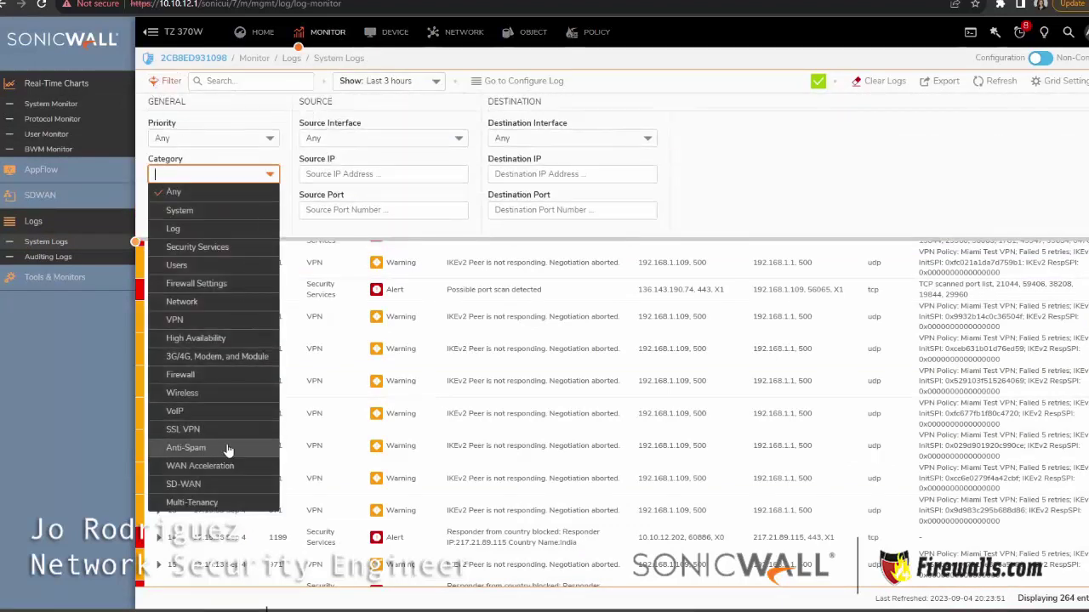
pyautogui.click(201, 248)
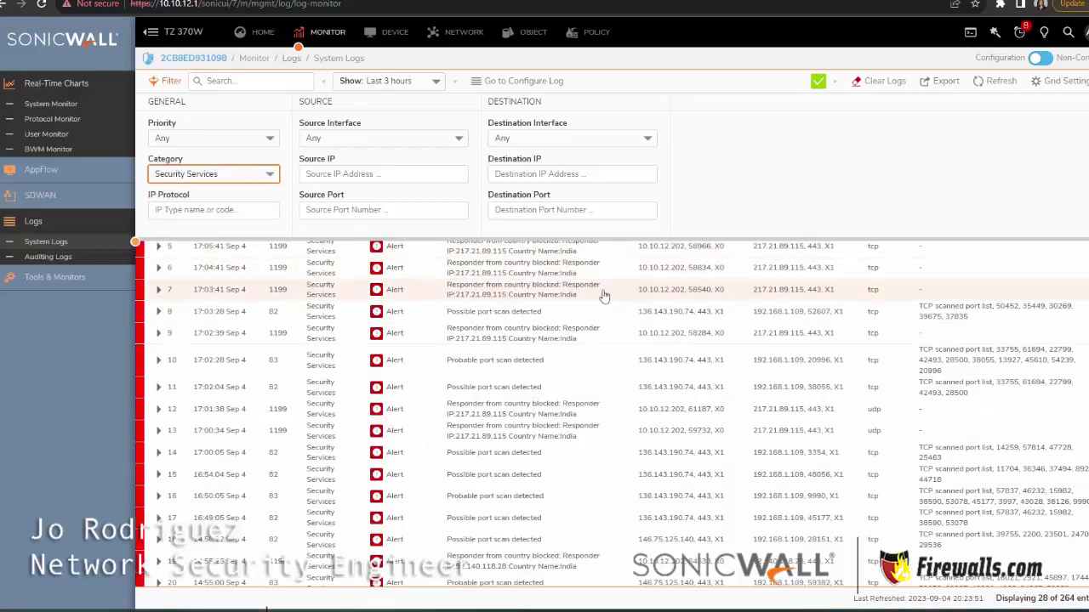
# Examine the 17:04:41 country-blocked log entry for destination 217.21.89.115 and expand its details.
pyautogui.click(183, 271)
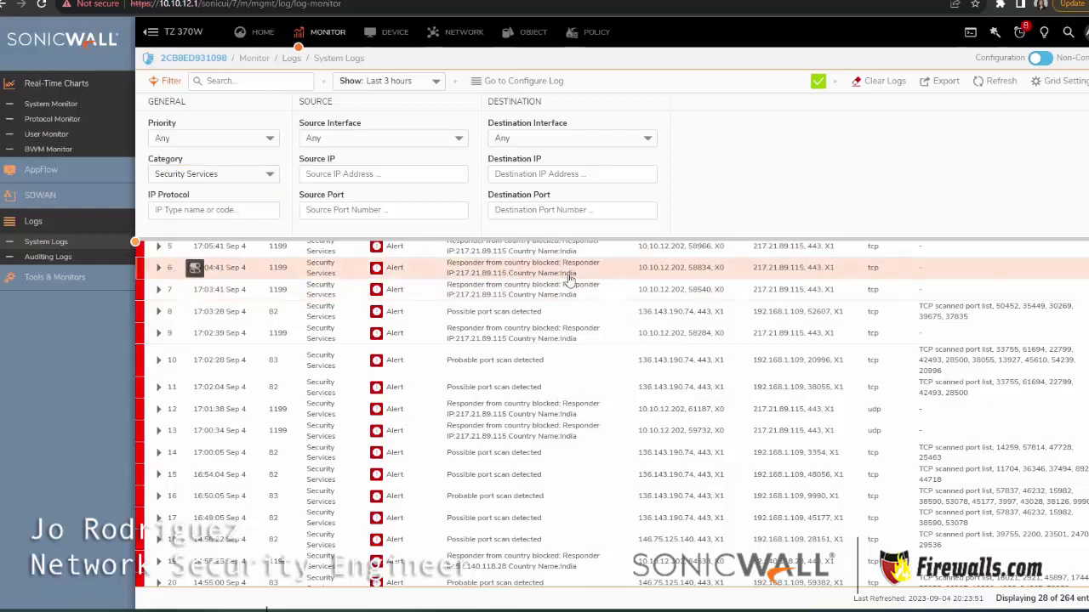
pyautogui.moveTo(863, 277); pyautogui.dragTo(759, 273)
pyautogui.click(158, 268)
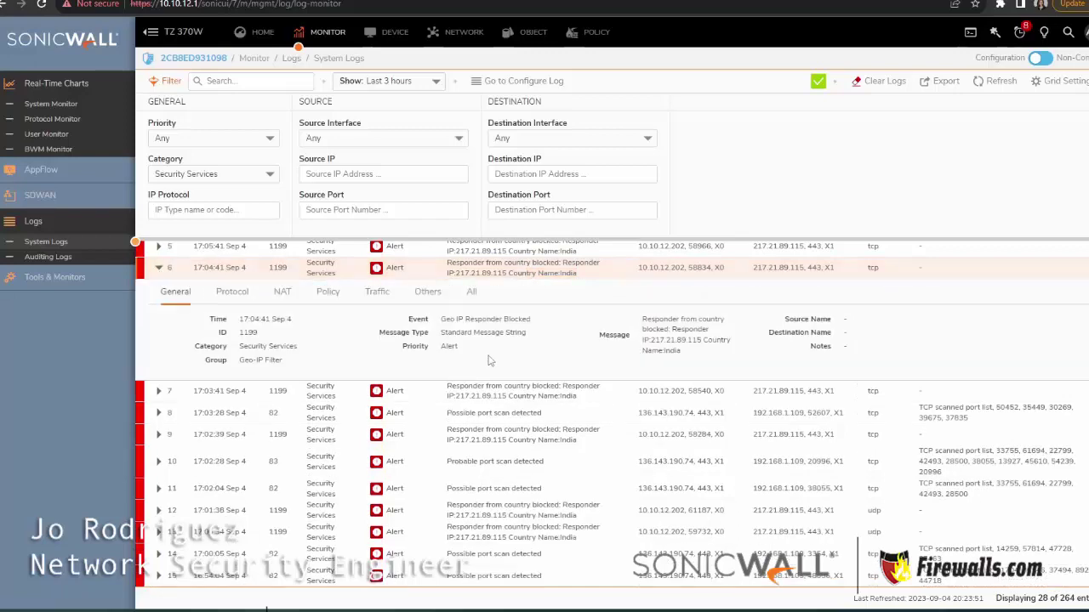